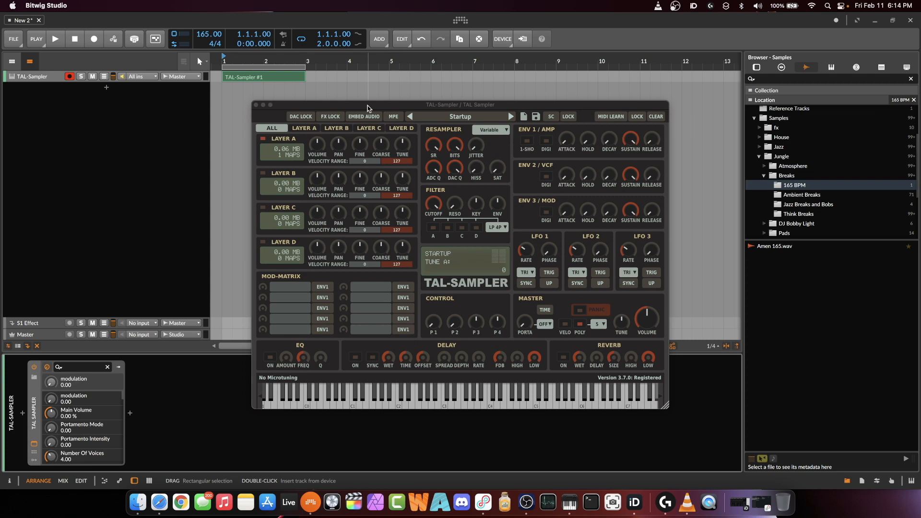
# - Load Amen 165.wav from the 165 BPM breaks folder into Layer A of TAL-Sampler
pyautogui.moveTo(369, 101)
pyautogui.mouseDown()
pyautogui.moveTo(395, 95)
pyautogui.moveTo(367, 99)
pyautogui.mouseUp()
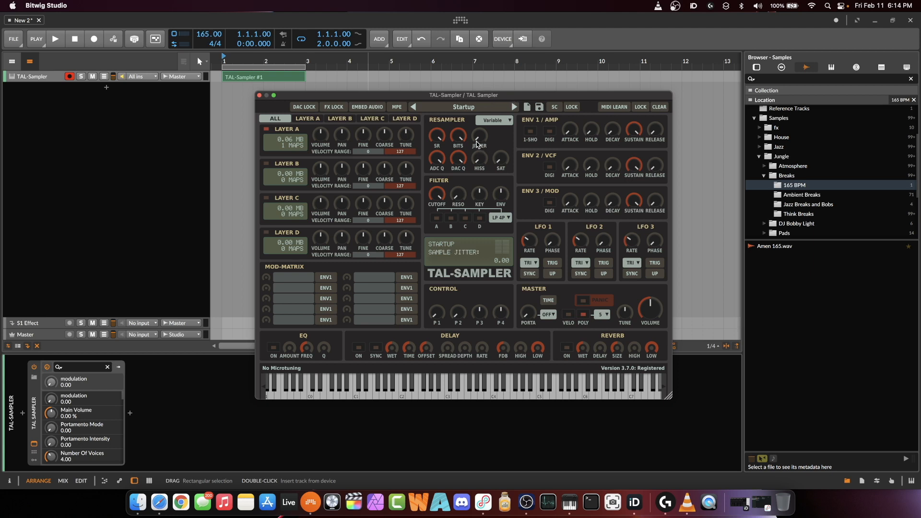
pyautogui.click(815, 273)
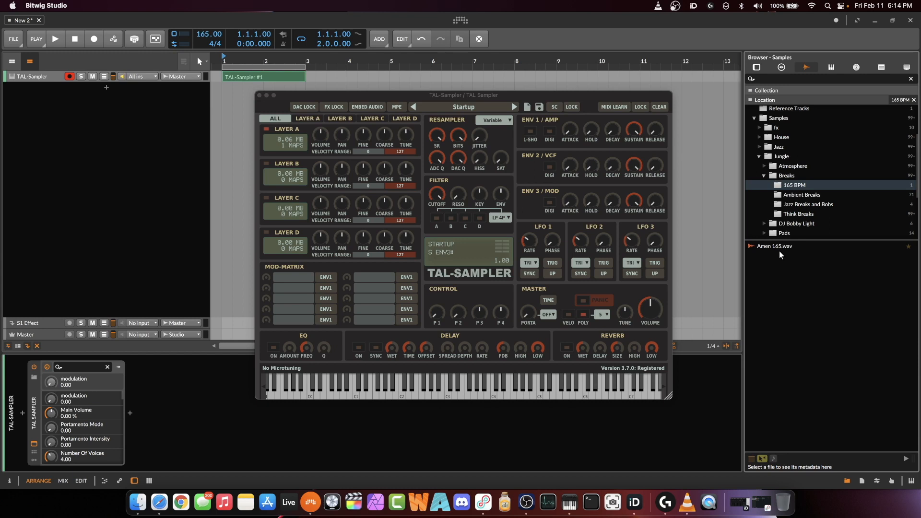
pyautogui.click(900, 245)
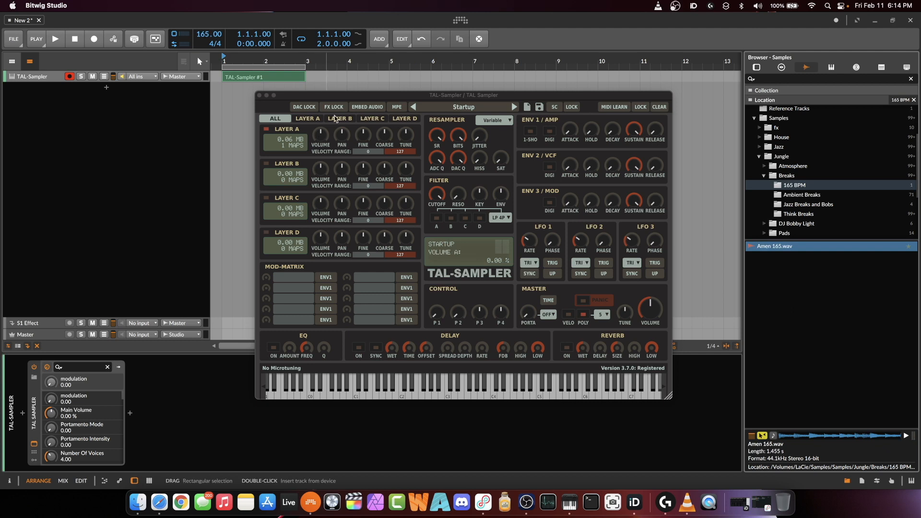
pyautogui.moveTo(362, 97); pyautogui.dragTo(362, 103)
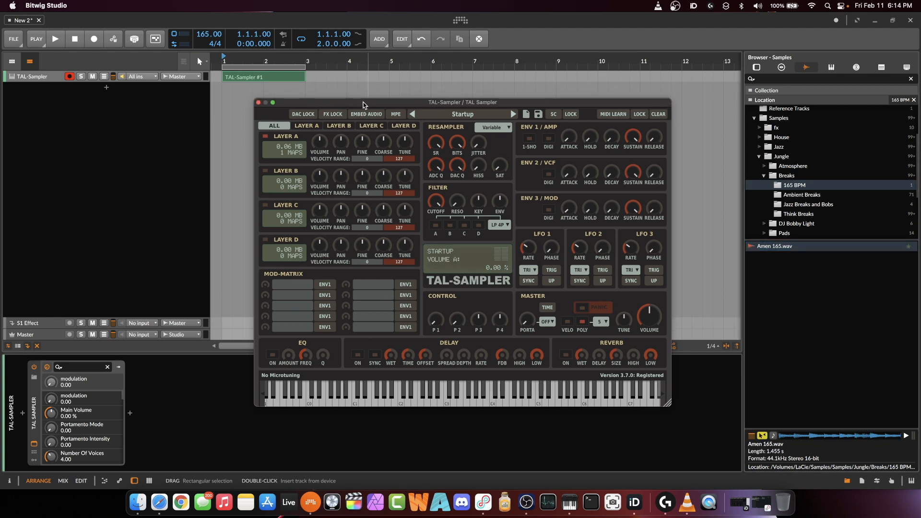
pyautogui.click(309, 127)
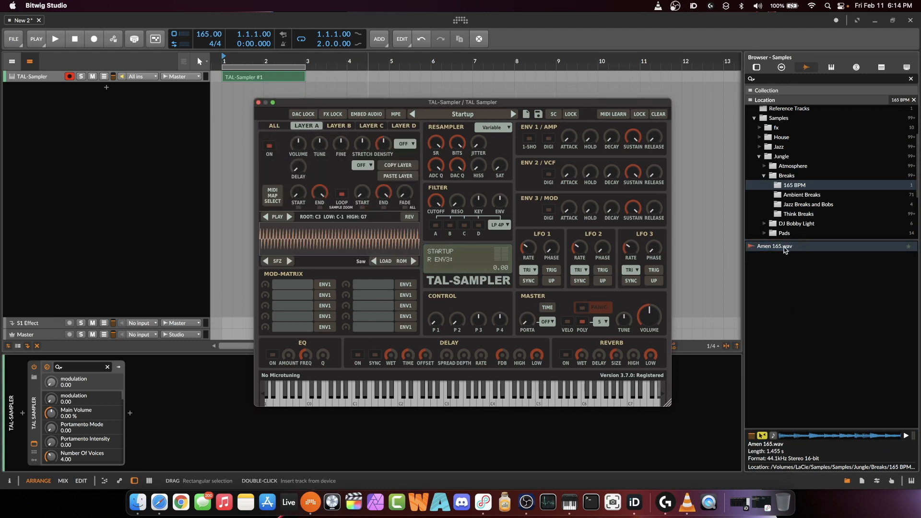
pyautogui.moveTo(784, 246); pyautogui.dragTo(363, 240)
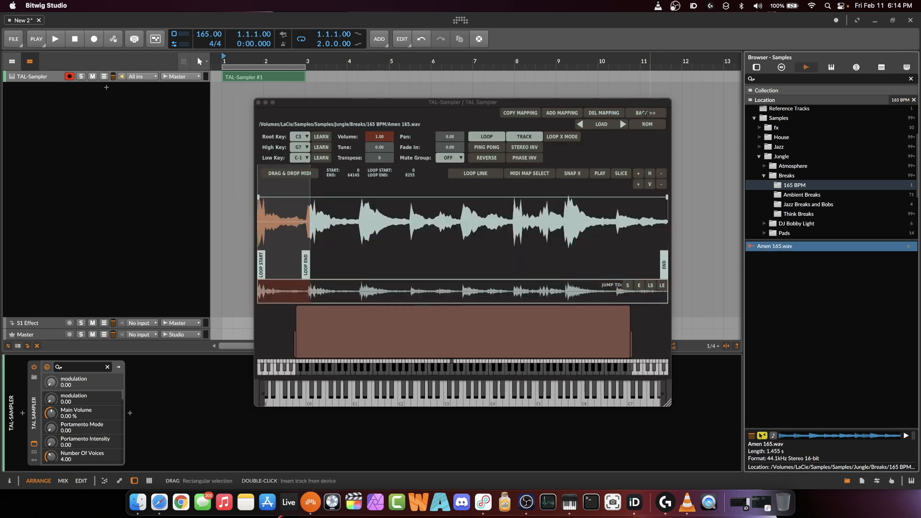
# - Hide the sample browser, return to TAL-Sampler's main view and enlarge the plug-in window
pyautogui.click(847, 480)
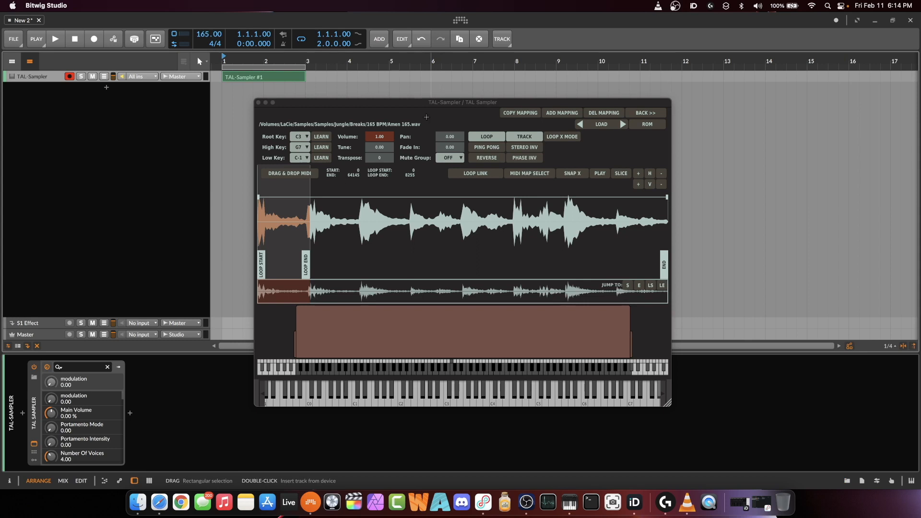
pyautogui.click(665, 114)
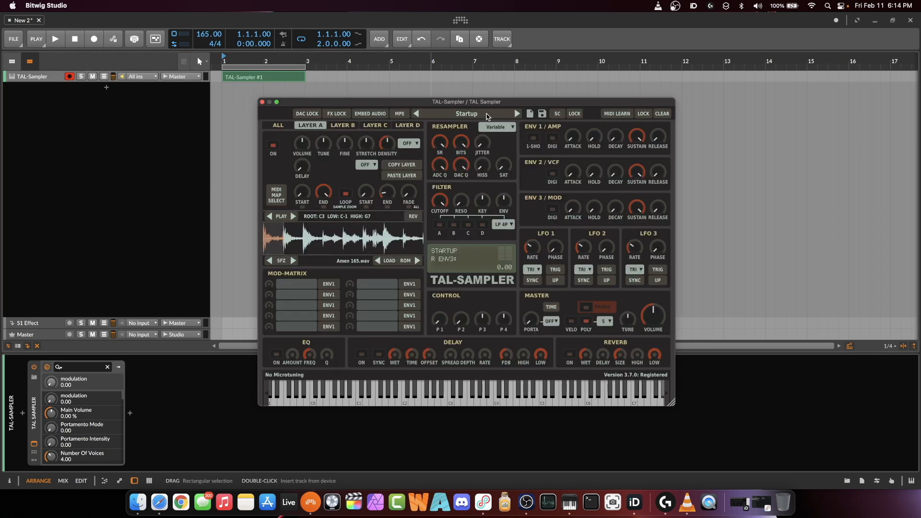
pyautogui.click(479, 114)
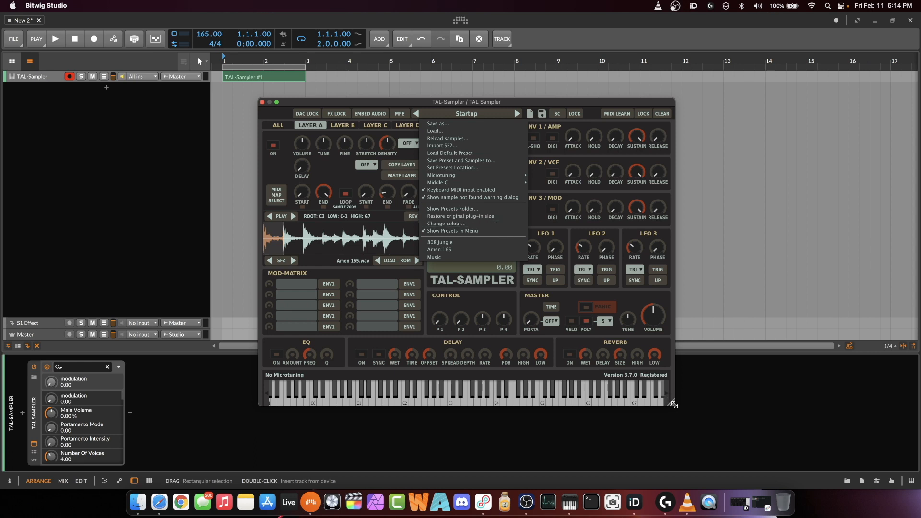
pyautogui.moveTo(672, 402); pyautogui.dragTo(743, 464)
pyautogui.moveTo(419, 98); pyautogui.dragTo(403, 88)
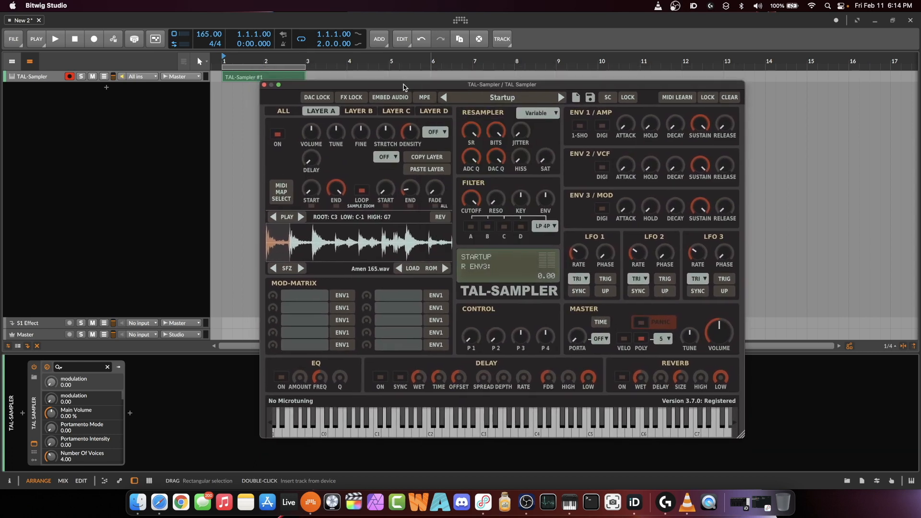
# - Open the Amen 165 sample's mapping editor, turn off Loop and Track, and audition the break at C3
pyautogui.click(355, 245)
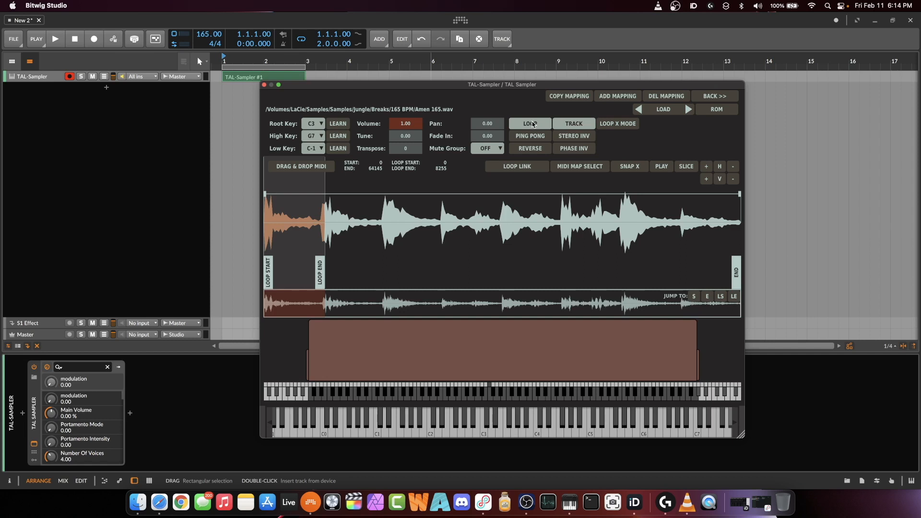
pyautogui.click(531, 124)
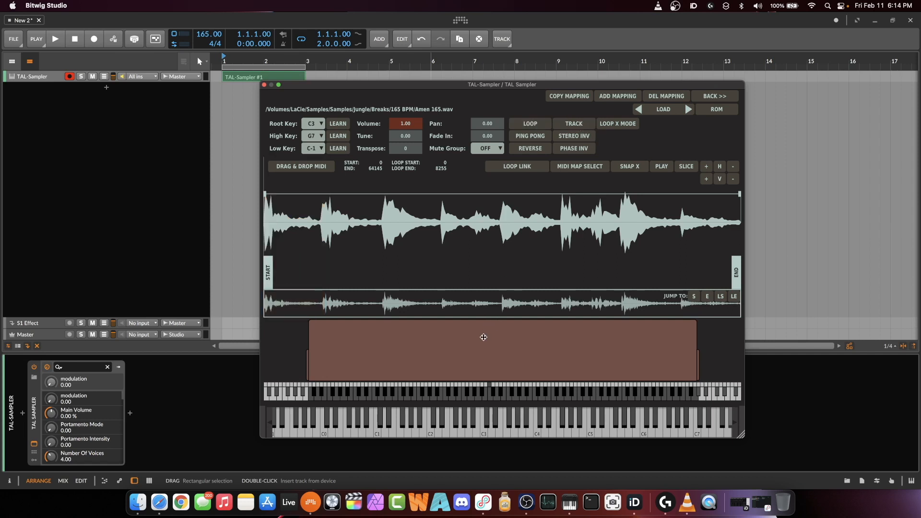
pyautogui.click(485, 434)
pyautogui.click(484, 434)
# - Restrict the sample's mapping to a single note by setting its low key and high key to C3, and audition it
pyautogui.moveTo(307, 361); pyautogui.dragTo(489, 365)
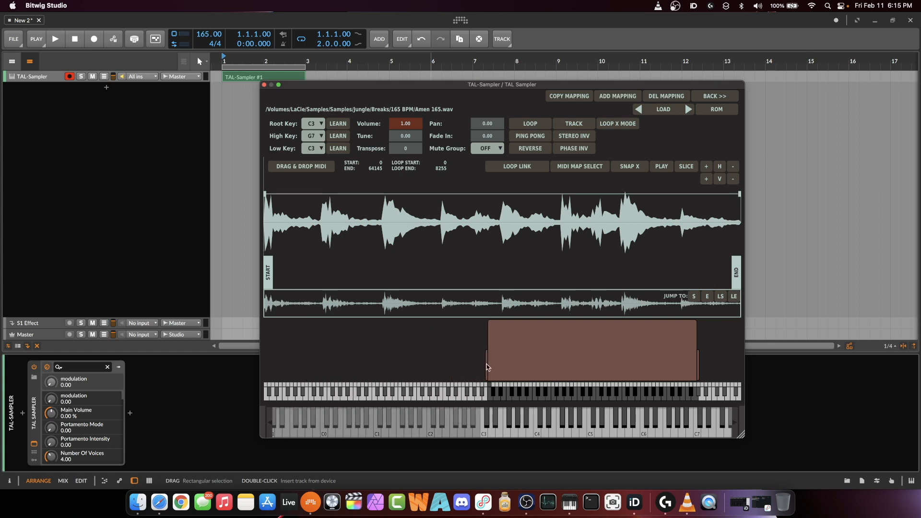
pyautogui.click(317, 139)
pyautogui.scroll(5, 322, 151)
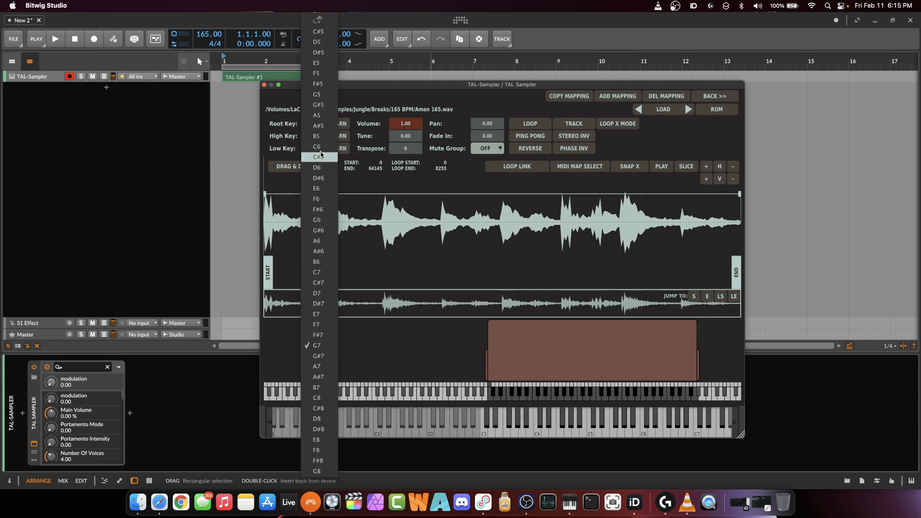
pyautogui.scroll(10, 322, 153)
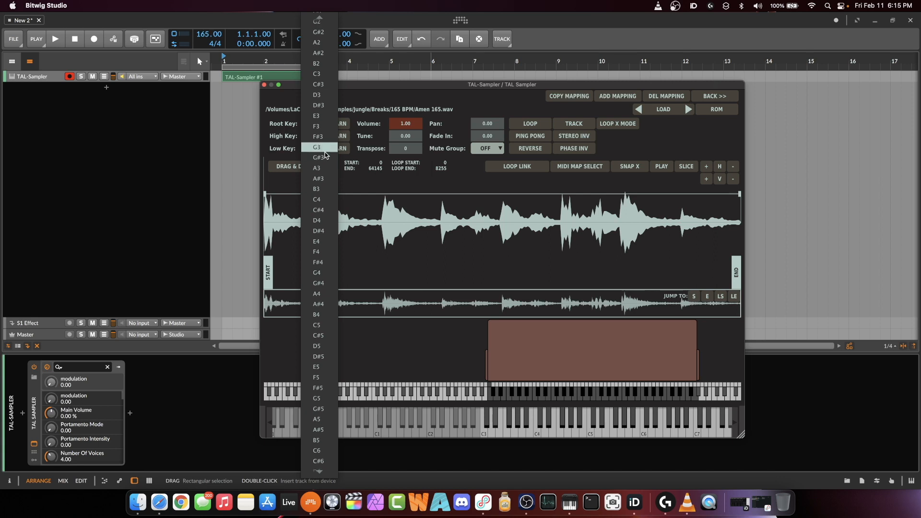
pyautogui.click(320, 76)
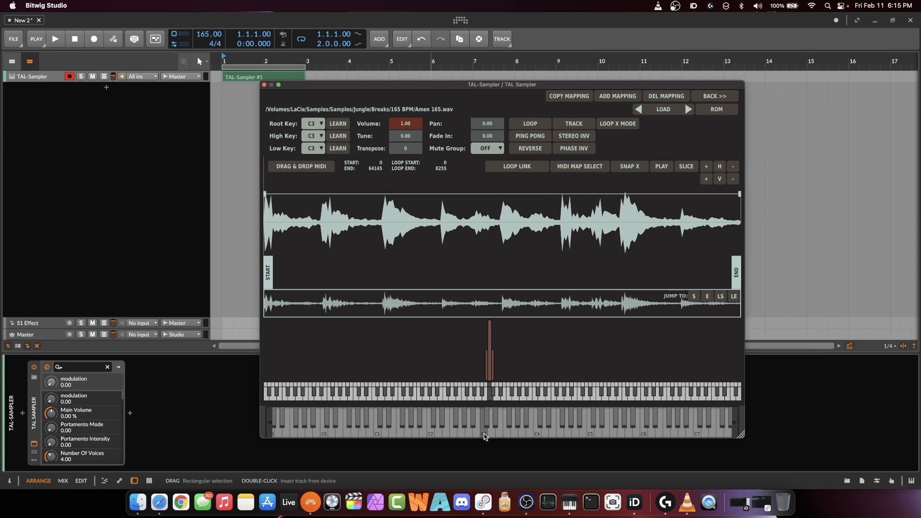
pyautogui.click(484, 434)
# - Copy the mapping to C#3, move its start to the second hit at about 7538, and audition both notes
pyautogui.click(571, 99)
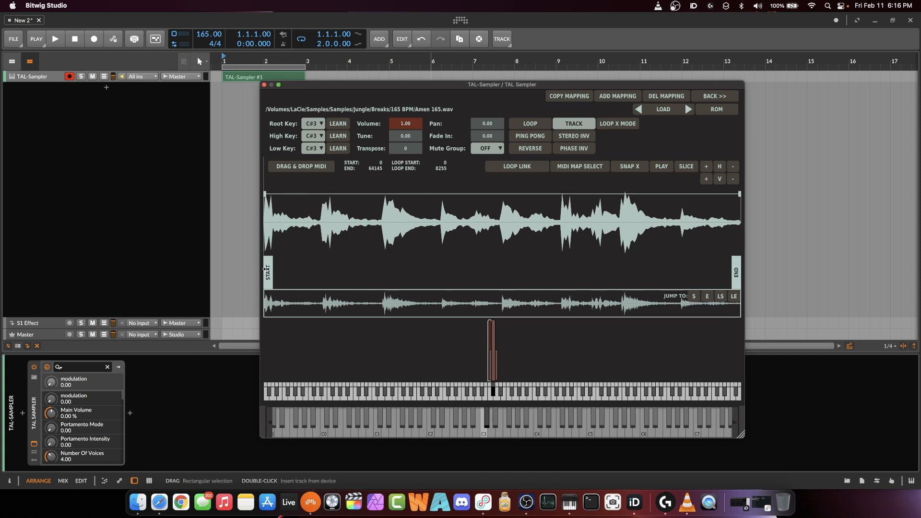
pyautogui.moveTo(266, 269); pyautogui.dragTo(319, 272)
pyautogui.click(487, 420)
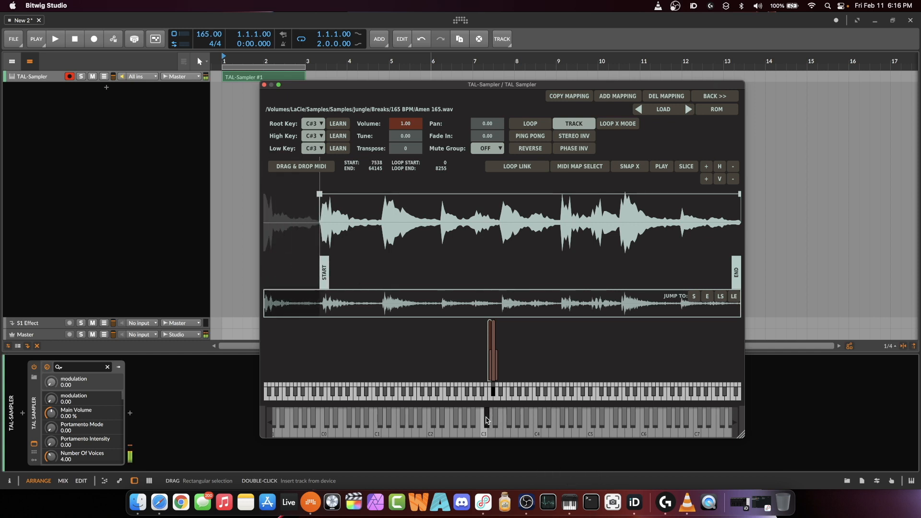
pyautogui.click(486, 421)
pyautogui.click(486, 435)
pyautogui.click(487, 421)
# - Copy the mapping to D3, D#3 and E3, with start points at about 15716, 31689 and 47661 respectively
pyautogui.click(562, 97)
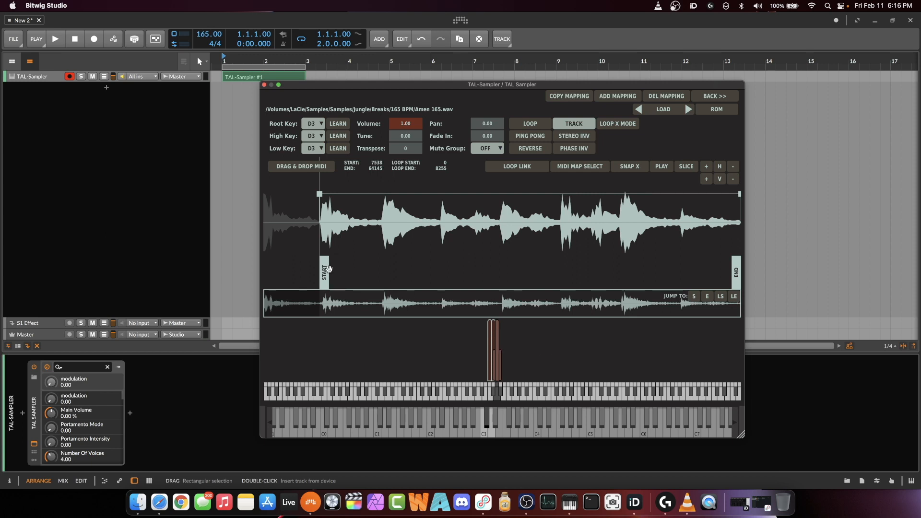
pyautogui.moveTo(327, 269); pyautogui.dragTo(381, 271)
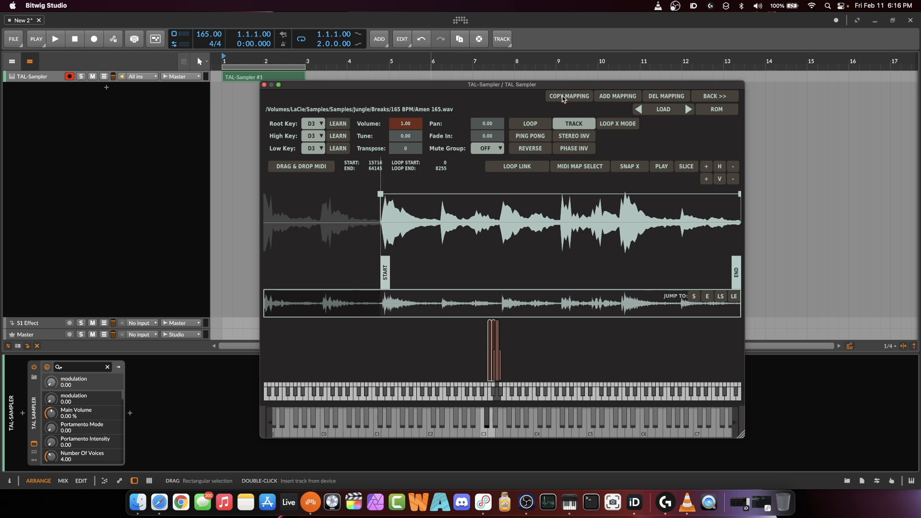
pyautogui.click(563, 98)
pyautogui.moveTo(384, 262); pyautogui.dragTo(499, 263)
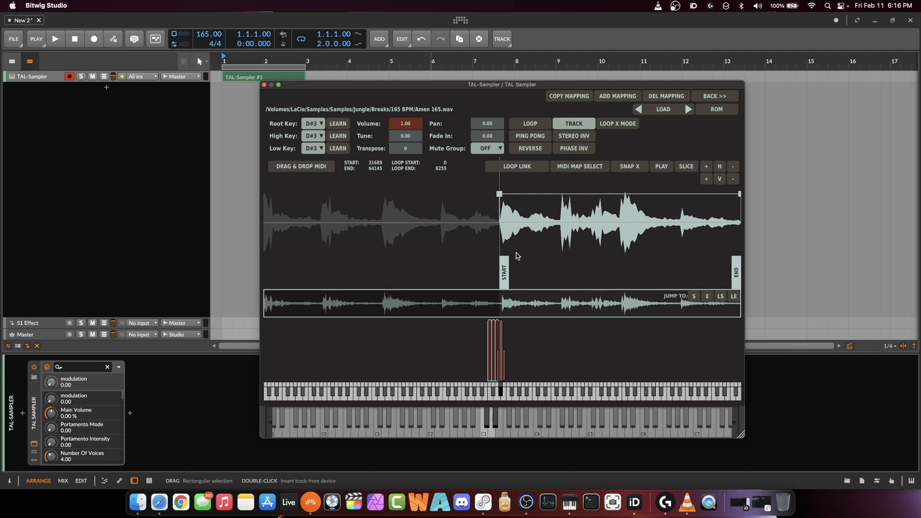
pyautogui.click(578, 98)
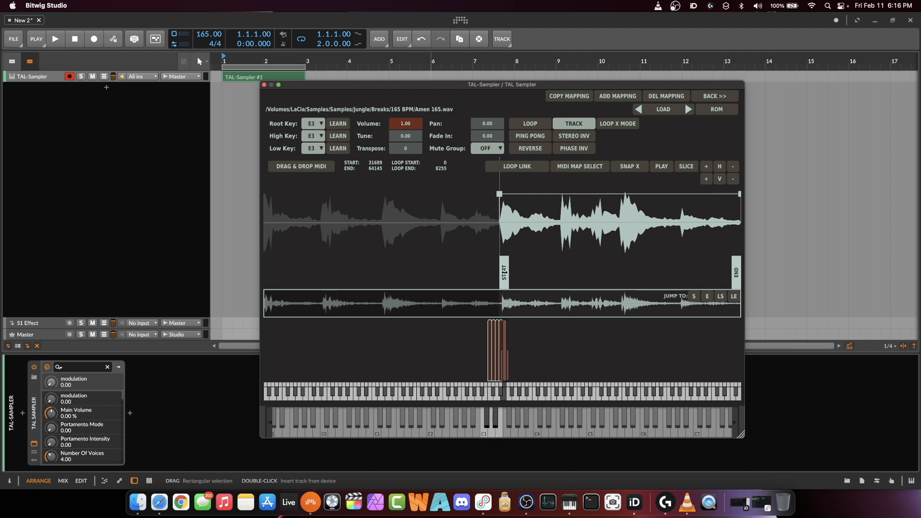
pyautogui.moveTo(504, 275); pyautogui.dragTo(623, 273)
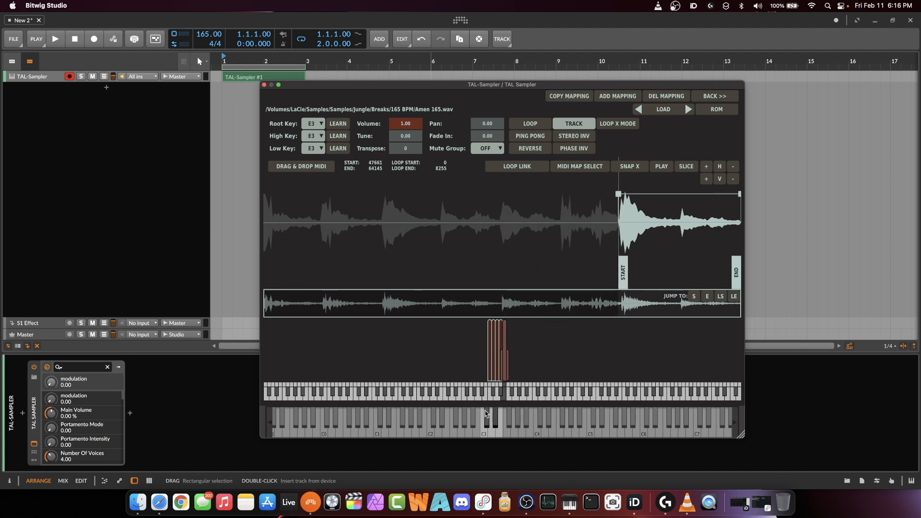
# - Audition the mapped break slices on the keys from C3 to E3
pyautogui.click(484, 433)
pyautogui.click(487, 424)
pyautogui.click(491, 433)
pyautogui.click(499, 434)
pyautogui.click(489, 397)
pyautogui.click(486, 425)
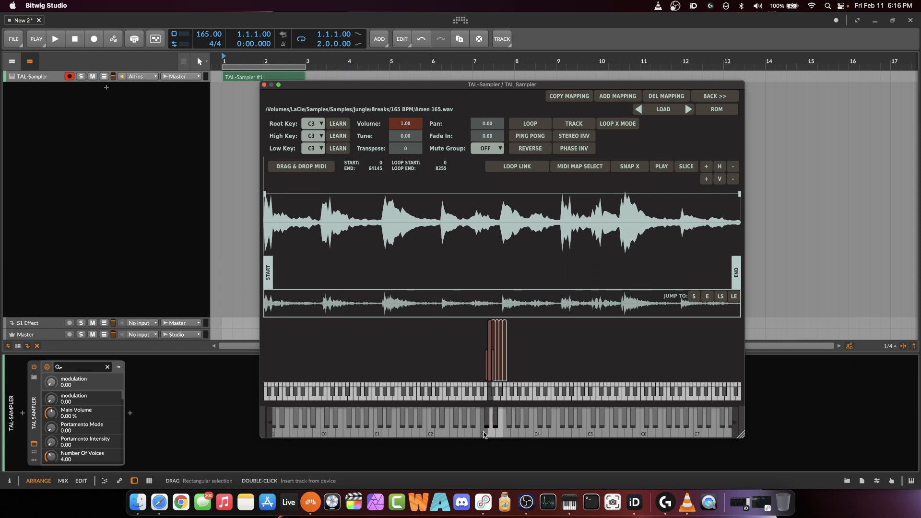
pyautogui.click(484, 431)
pyautogui.click(492, 432)
pyautogui.click(500, 432)
pyautogui.click(496, 433)
pyautogui.click(493, 433)
pyautogui.click(500, 431)
# - Copy the E3 mapping to F3 and move the copy's start point to 0
pyautogui.click(506, 330)
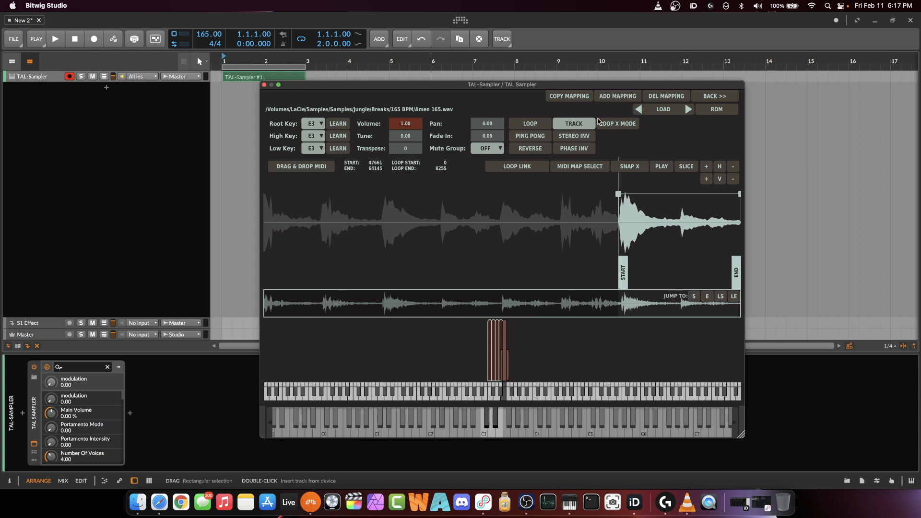
pyautogui.click(573, 99)
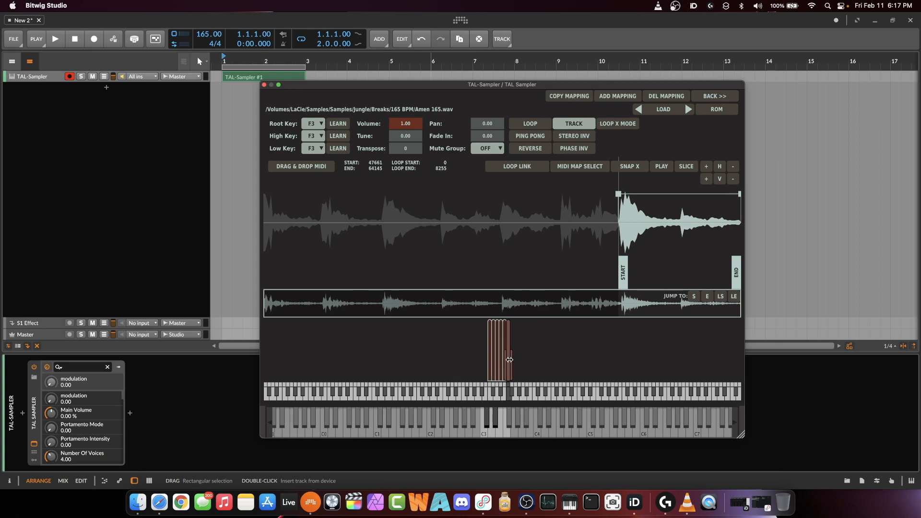
pyautogui.moveTo(622, 265); pyautogui.dragTo(257, 261)
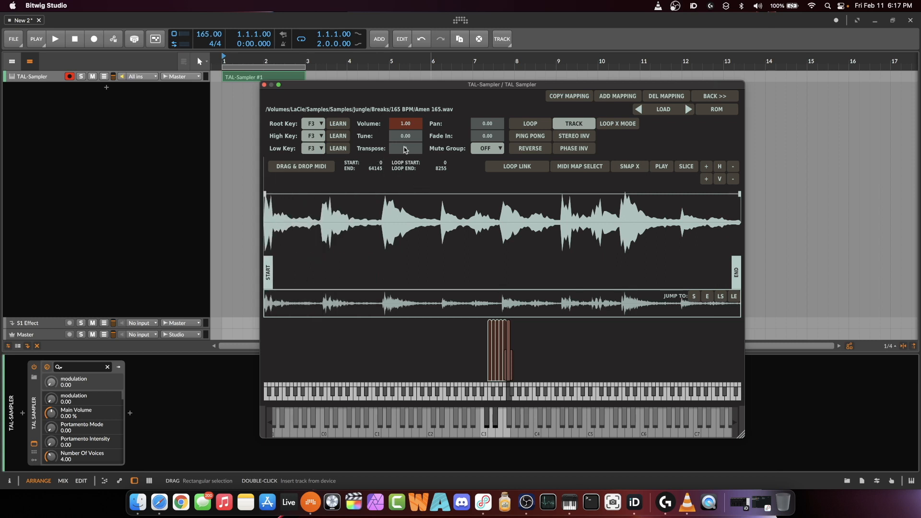
# - Set the F3 mapping's transpose to 18 and audition the pitched-up break
pyautogui.moveTo(407, 152); pyautogui.dragTo(416, 104)
pyautogui.click(506, 433)
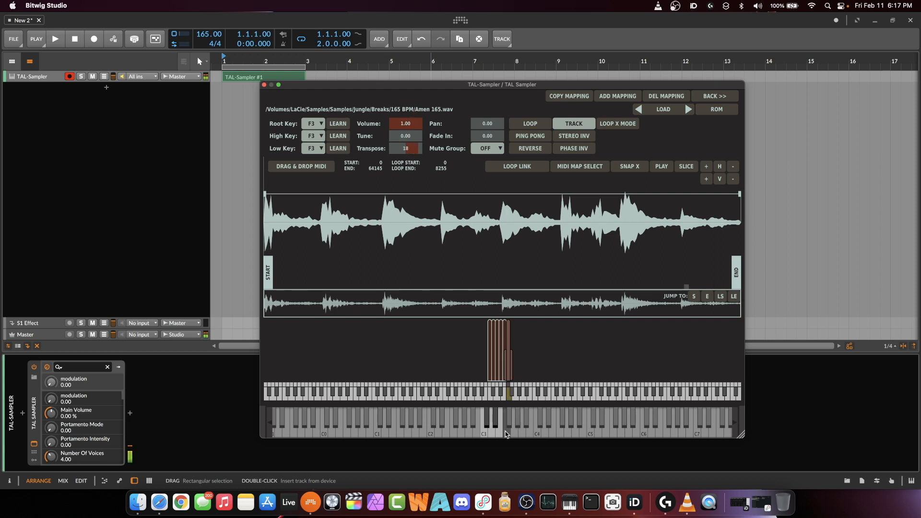
pyautogui.click(505, 432)
pyautogui.click(505, 431)
# - Return to the main view, set Layer A's stretch mode to Cyclic and audition F3
pyautogui.click(711, 98)
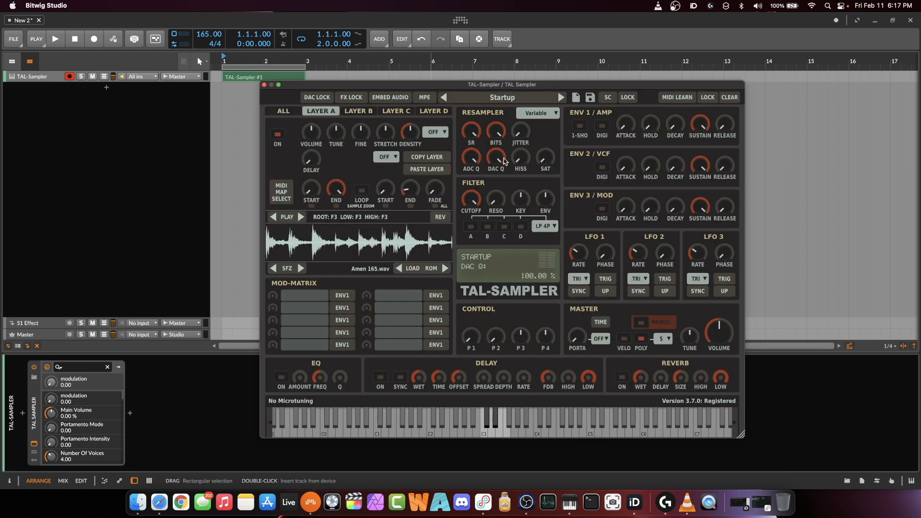
pyautogui.click(444, 136)
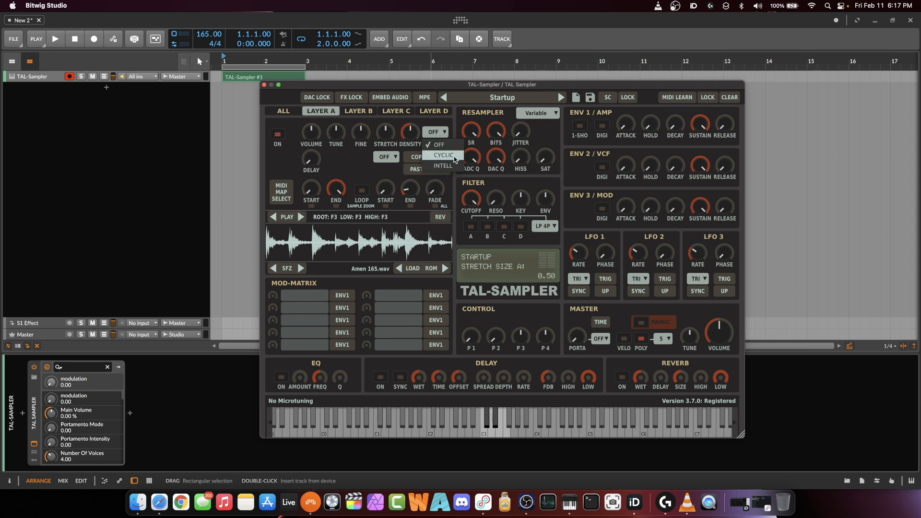
pyautogui.click(454, 157)
pyautogui.click(508, 434)
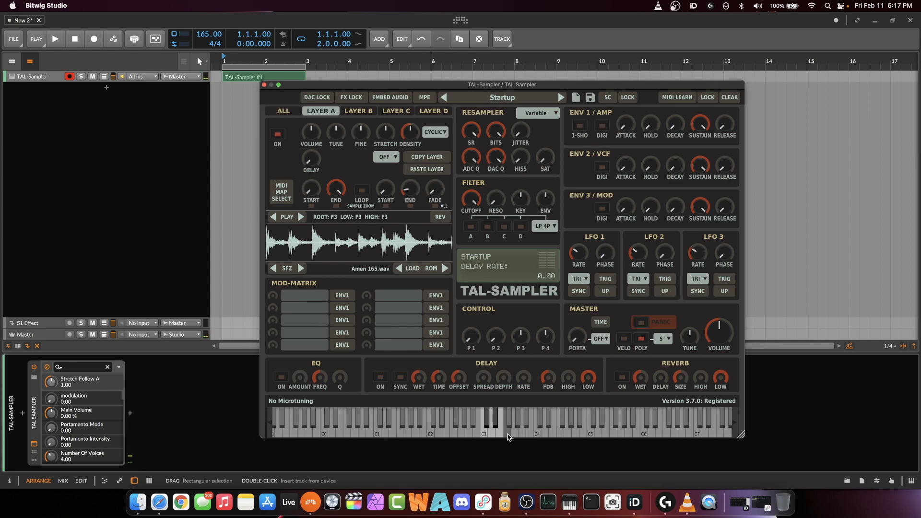
pyautogui.click(508, 434)
pyautogui.click(509, 437)
pyautogui.click(509, 434)
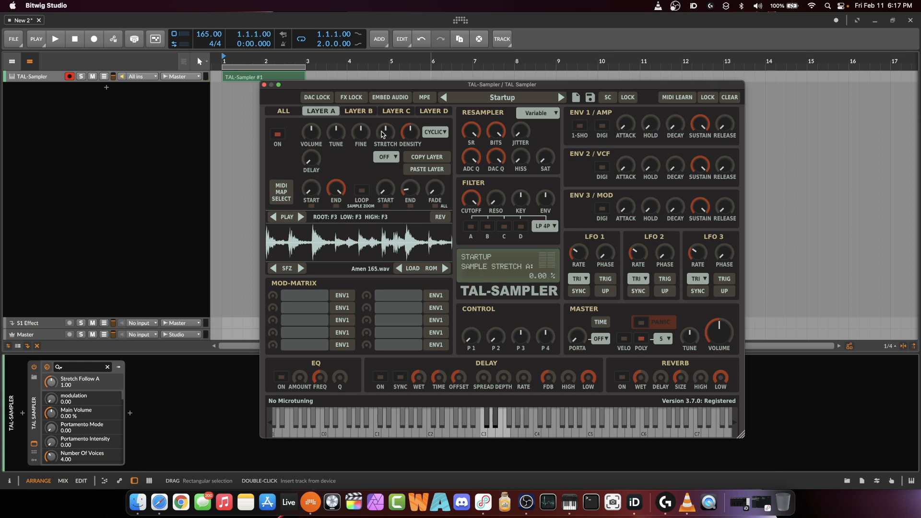
# - Try Layer A's stretch density at 0.97 and then 0.50, auditioning F3 at each value
pyautogui.moveTo(414, 133); pyautogui.dragTo(419, 92)
pyautogui.click(508, 429)
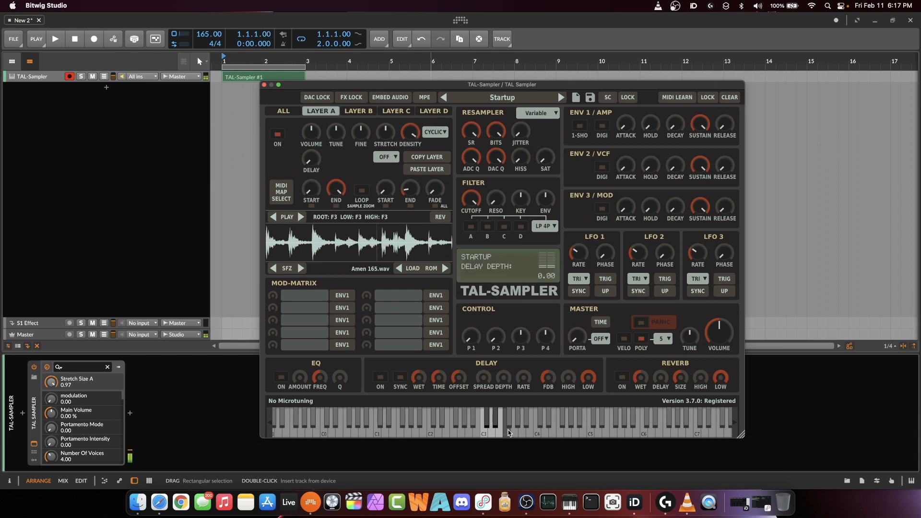
pyautogui.moveTo(413, 135); pyautogui.dragTo(416, 214)
pyautogui.click(508, 436)
pyautogui.click(509, 438)
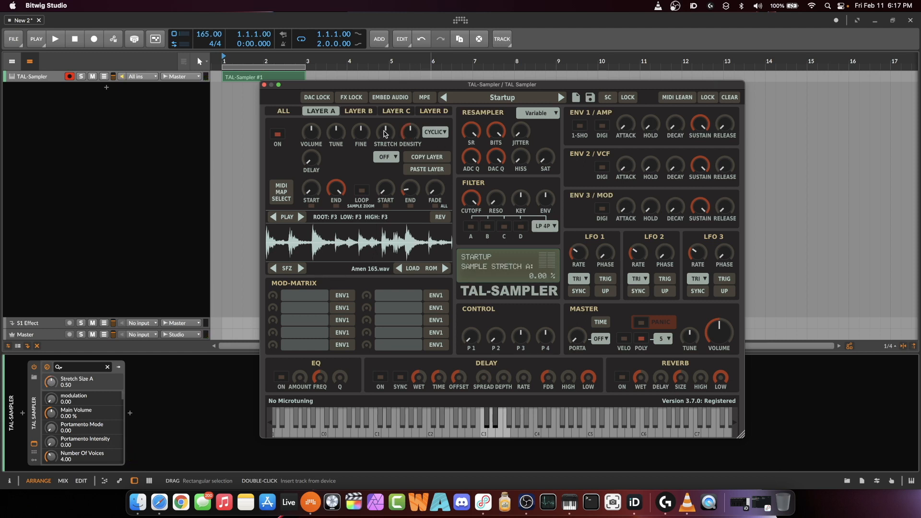
# - Raise Layer A's sample stretch to about 53.56 %
pyautogui.moveTo(386, 139); pyautogui.dragTo(389, 122)
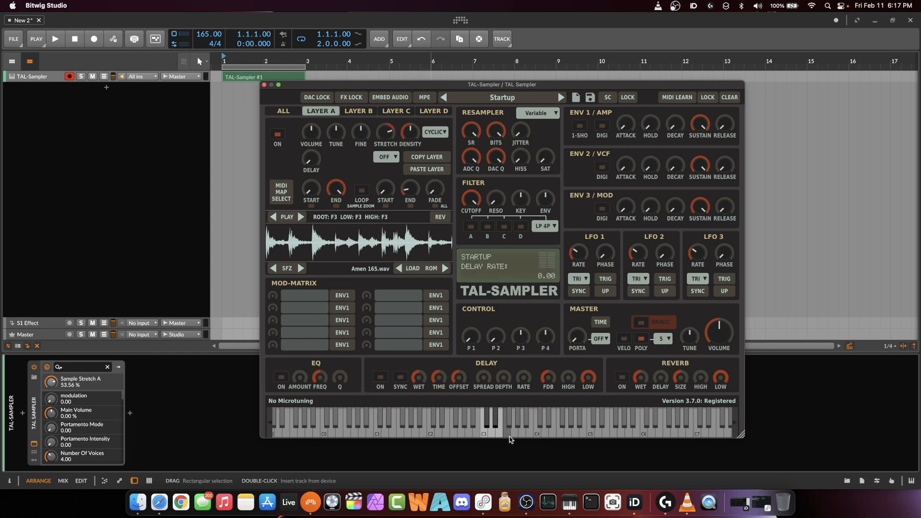
# - Reset Layer A's sample stretch to 0.00 %, and copy the break's mapping in the mapping editor to F#3
pyautogui.doubleClick(388, 136)
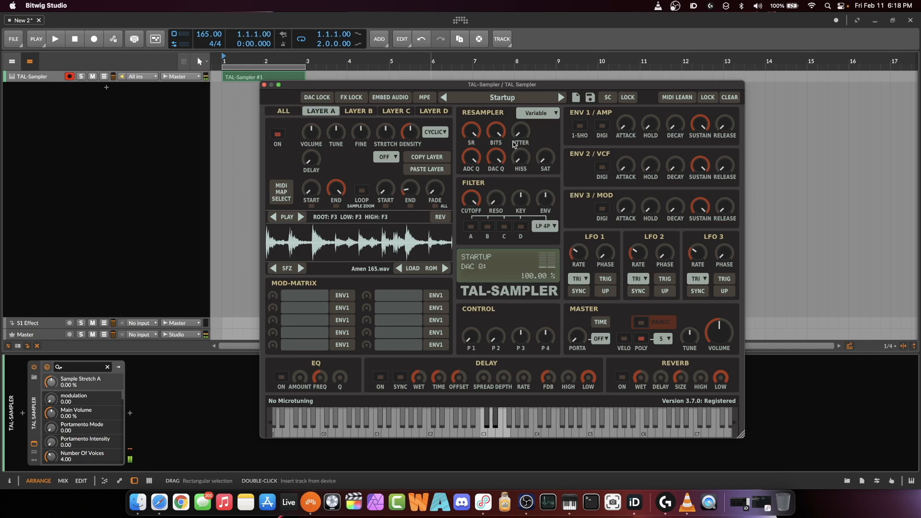
pyautogui.click(387, 244)
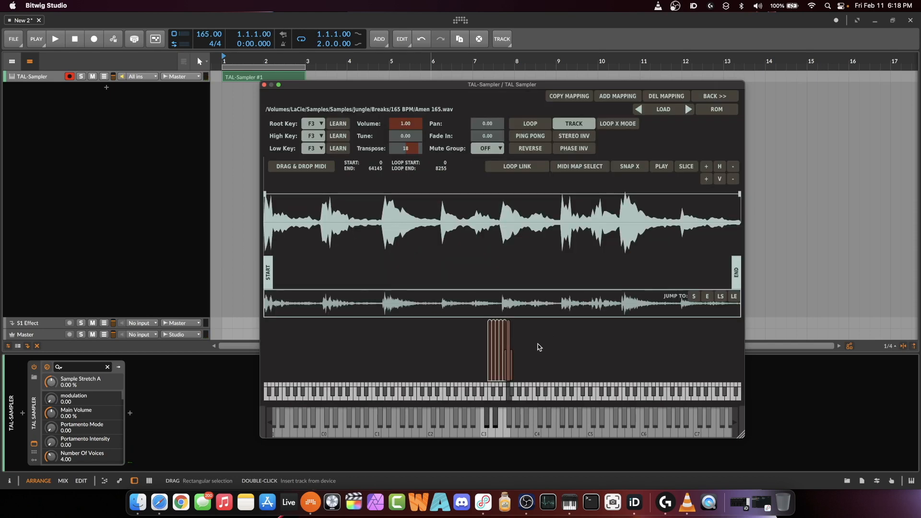
pyautogui.click(564, 98)
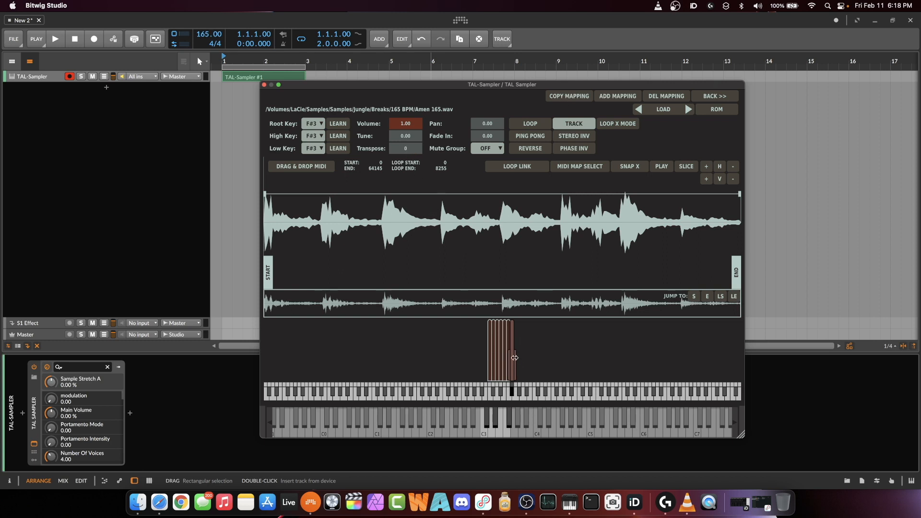
pyautogui.click(509, 341)
pyautogui.click(517, 344)
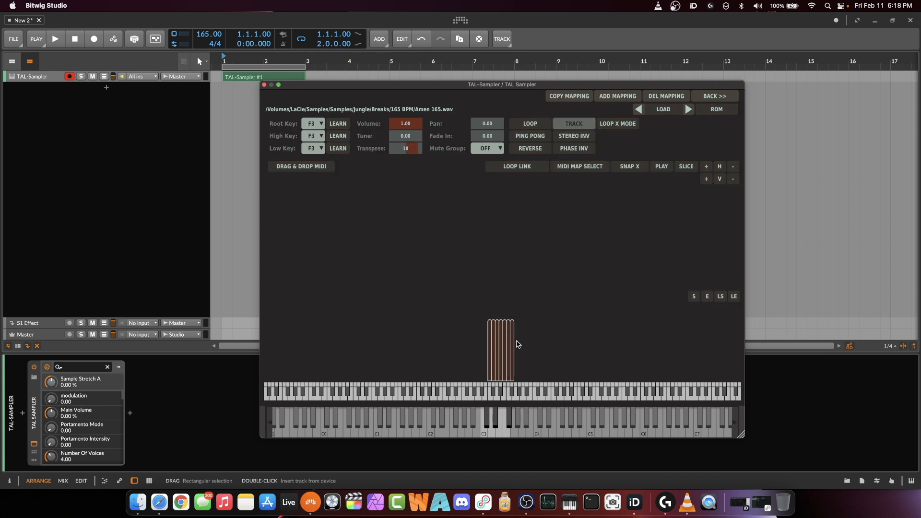
pyautogui.click(512, 339)
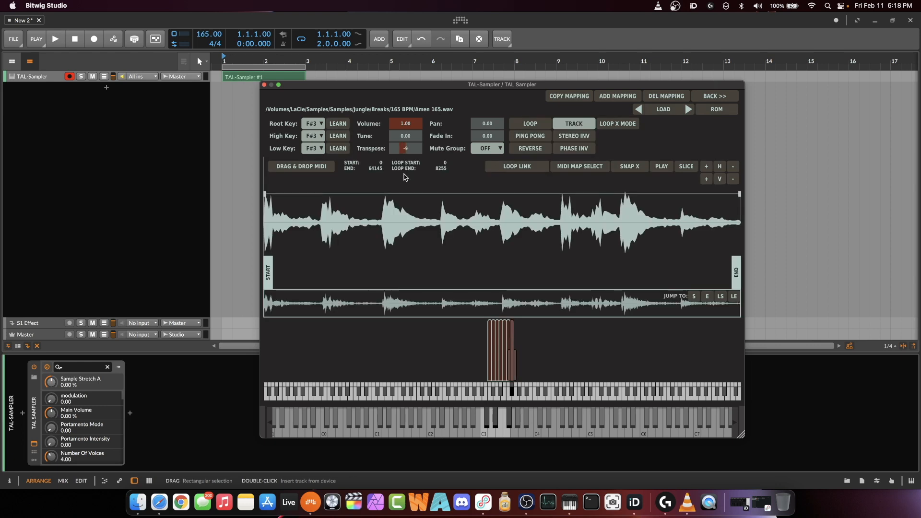
# - Set the F#3 mapping's transpose to -18 and reverse it, auditioning F#3 after each change
pyautogui.moveTo(404, 177); pyautogui.dragTo(404, 200)
pyautogui.click(509, 425)
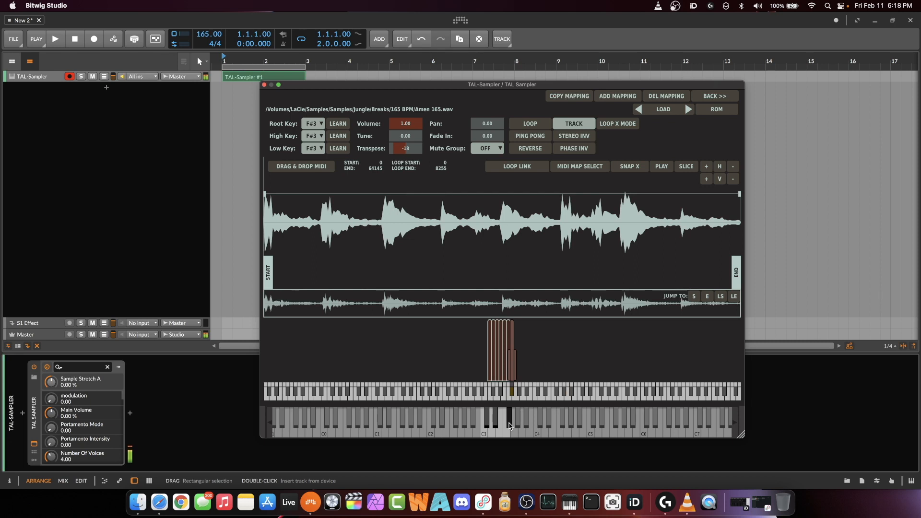
pyautogui.click(528, 149)
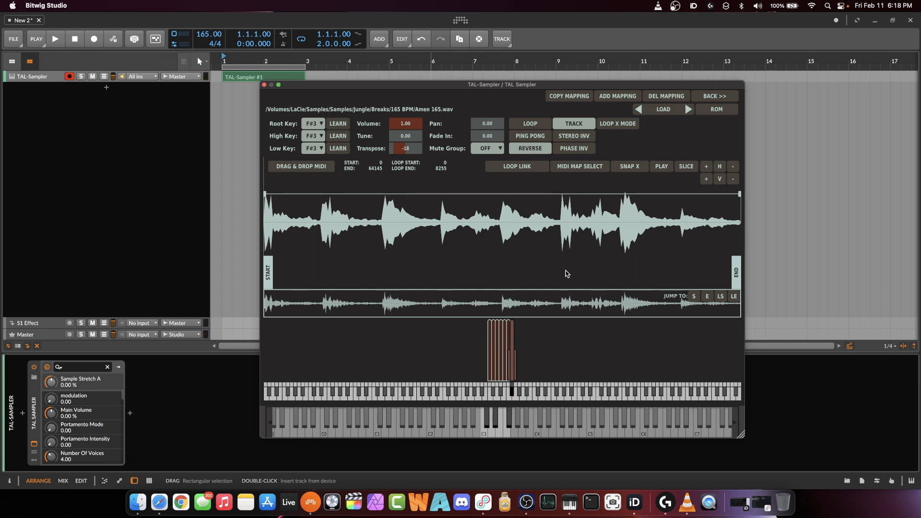
pyautogui.click(510, 422)
pyautogui.click(509, 420)
pyautogui.click(719, 97)
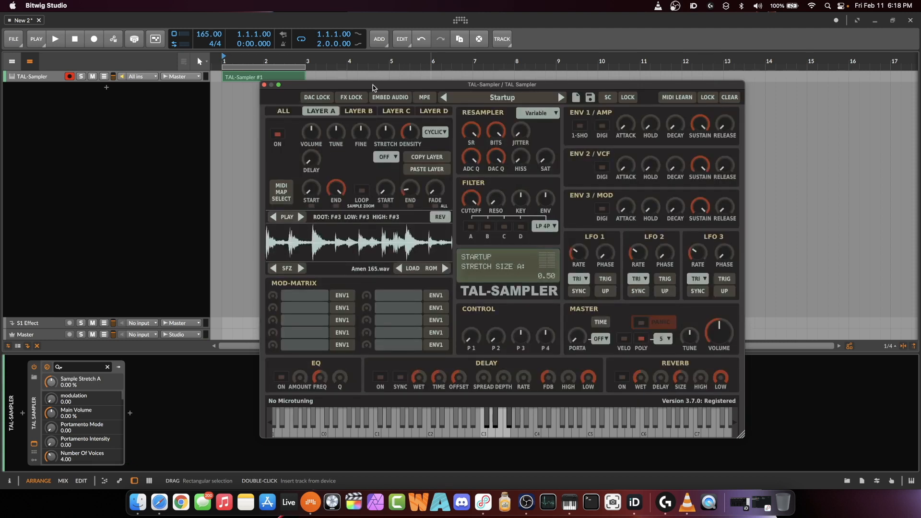
# - Open the TAL-Sampler #1 clip in the note editor and shrink the plugin window, moving it clear of the notes
pyautogui.moveTo(374, 84); pyautogui.dragTo(490, 64)
pyautogui.click(249, 76)
pyautogui.doubleClick(249, 76)
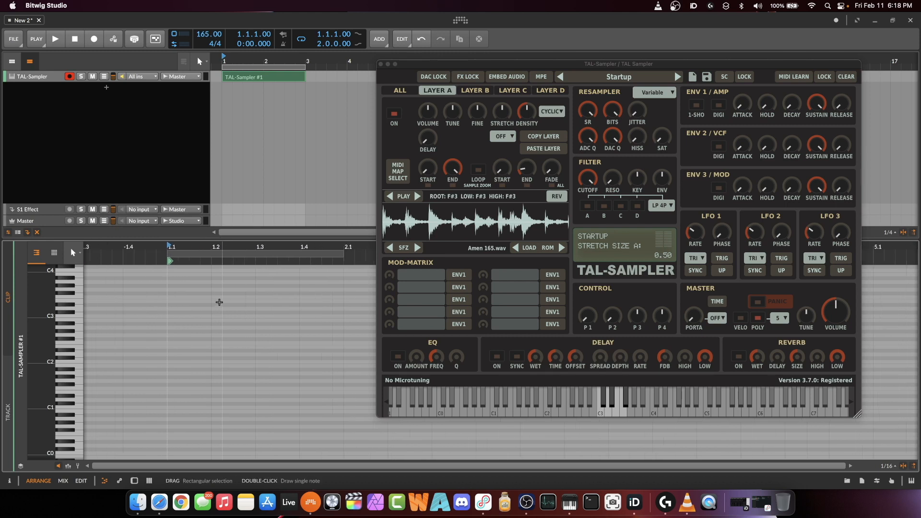
pyautogui.scroll(2, 225, 318)
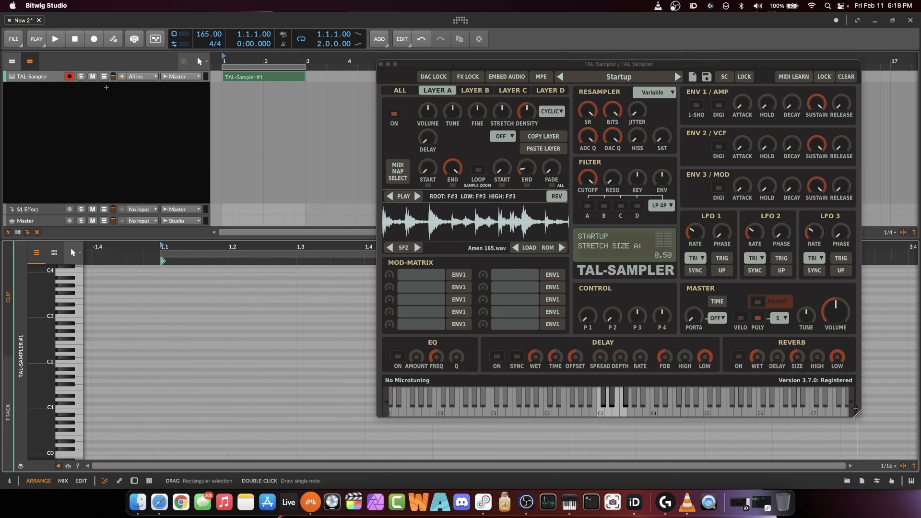
pyautogui.moveTo(857, 414); pyautogui.dragTo(757, 330)
pyautogui.moveTo(486, 64); pyautogui.dragTo(564, 58)
pyautogui.click(199, 297)
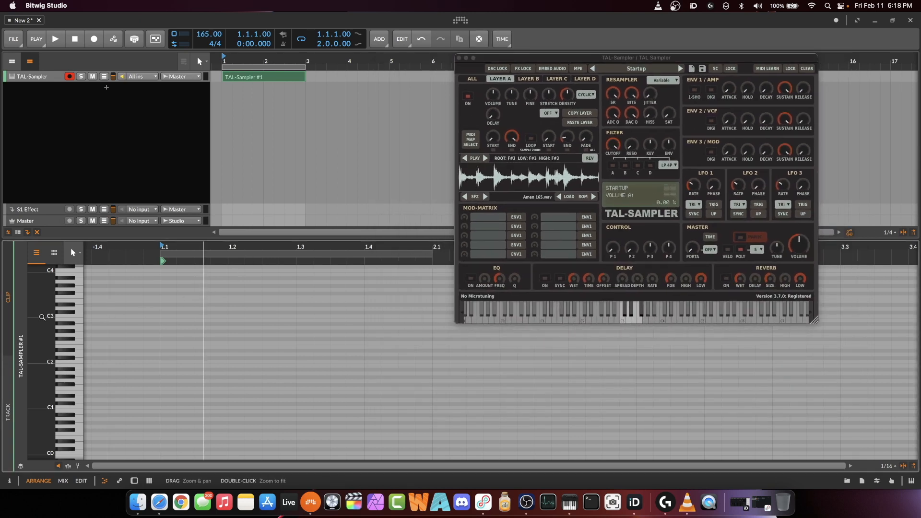
# - Draw a one-beat C3 note at 1.1 in the clip and play it
pyautogui.scroll(3, 173, 348)
pyautogui.scroll(2, 173, 347)
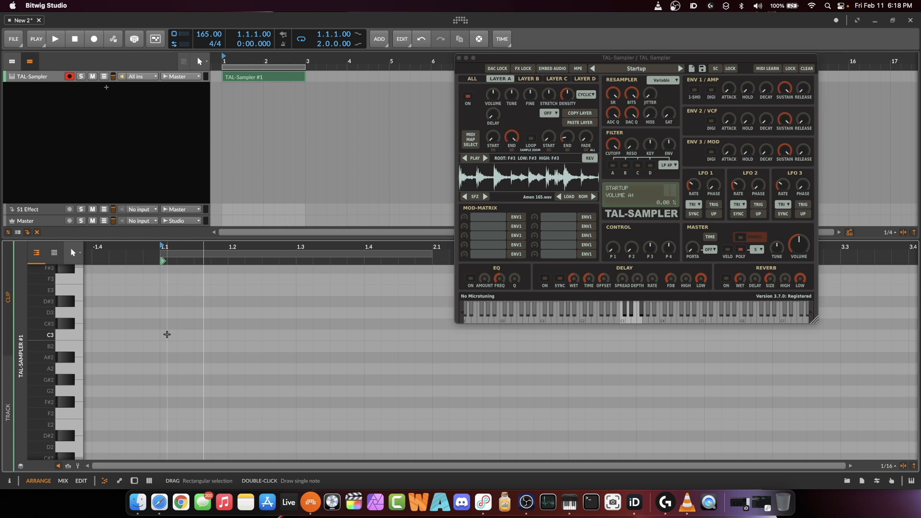
pyautogui.doubleClick(168, 336)
pyautogui.moveTo(173, 337); pyautogui.dragTo(227, 336)
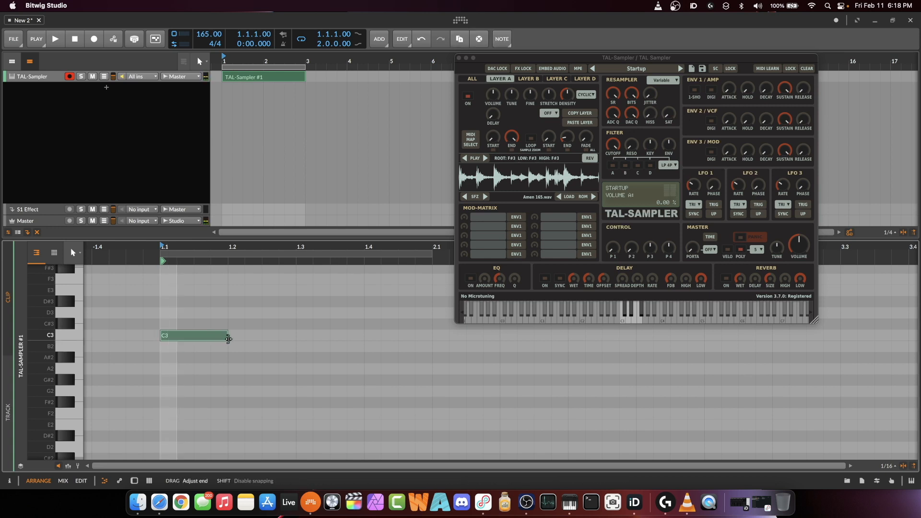
pyautogui.hscroll(1, 278, 307)
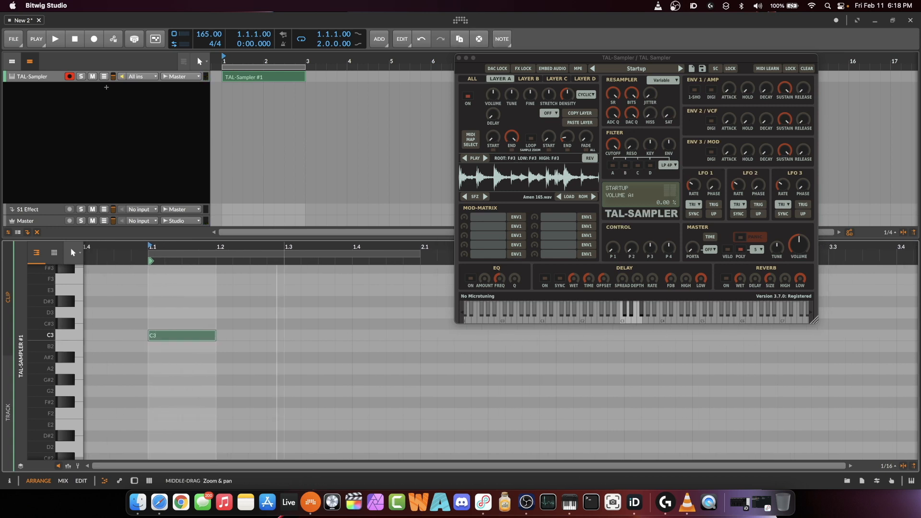
pyautogui.press('space')
pyautogui.press('space')
# - Add one-beat C#3 notes at 1.2 and 1.3, playing back the clip after each one
pyautogui.doubleClick(221, 324)
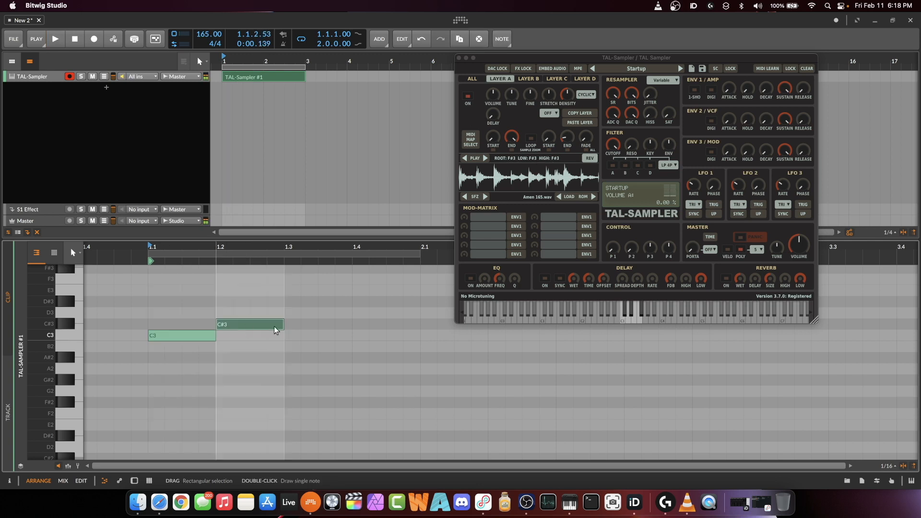
pyautogui.press('space')
pyautogui.doubleClick(288, 324)
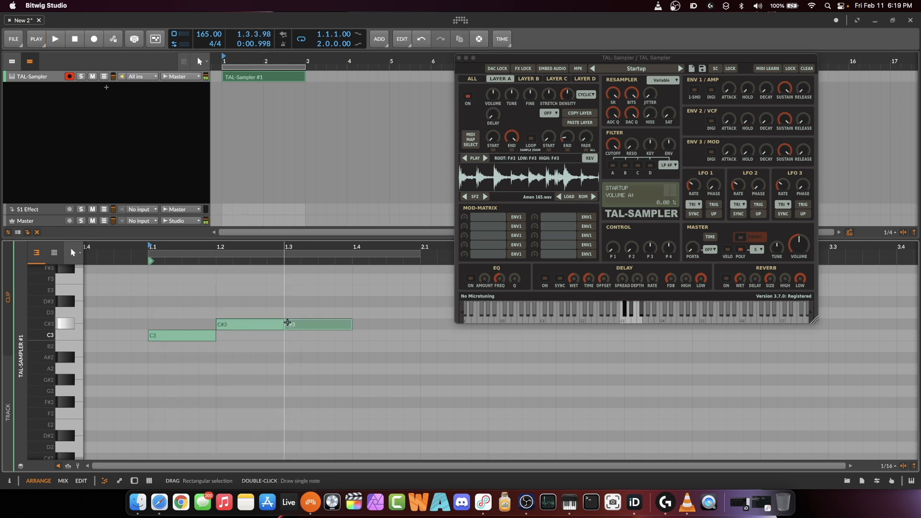
pyautogui.press('space')
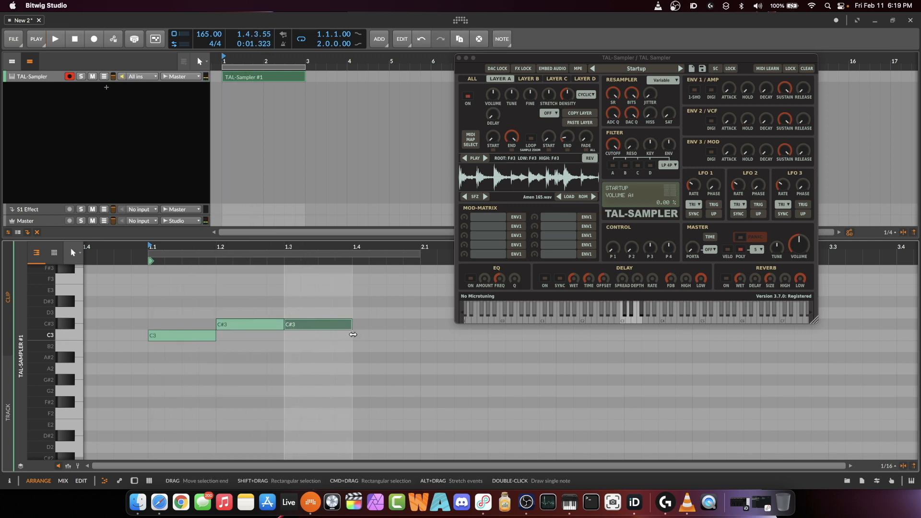
# - Add a one-beat C3 note at 1.4 and a two-beat D3 note at bar 2, and play the pattern
pyautogui.doubleClick(358, 335)
pyautogui.moveTo(360, 245); pyautogui.dragTo(335, 240)
pyautogui.doubleClick(343, 312)
pyautogui.moveTo(365, 313); pyautogui.dragTo(393, 312)
pyautogui.press('space')
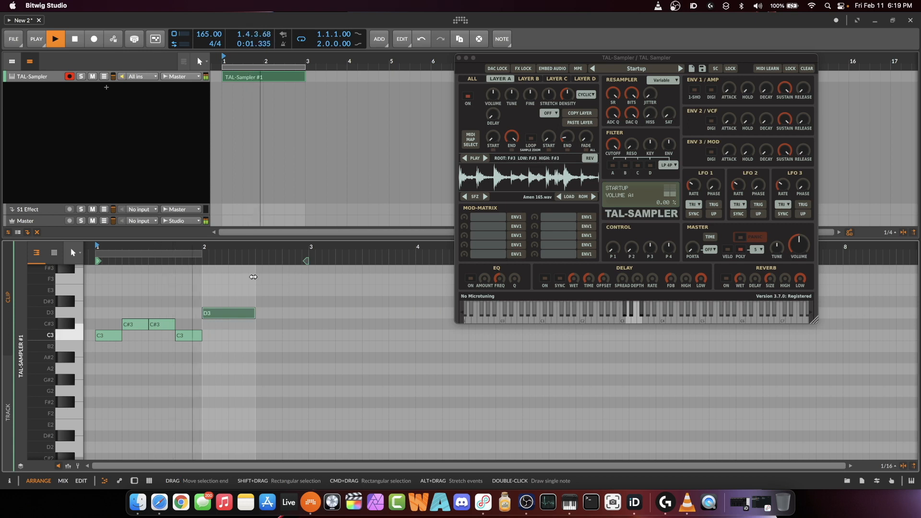
pyautogui.press('space')
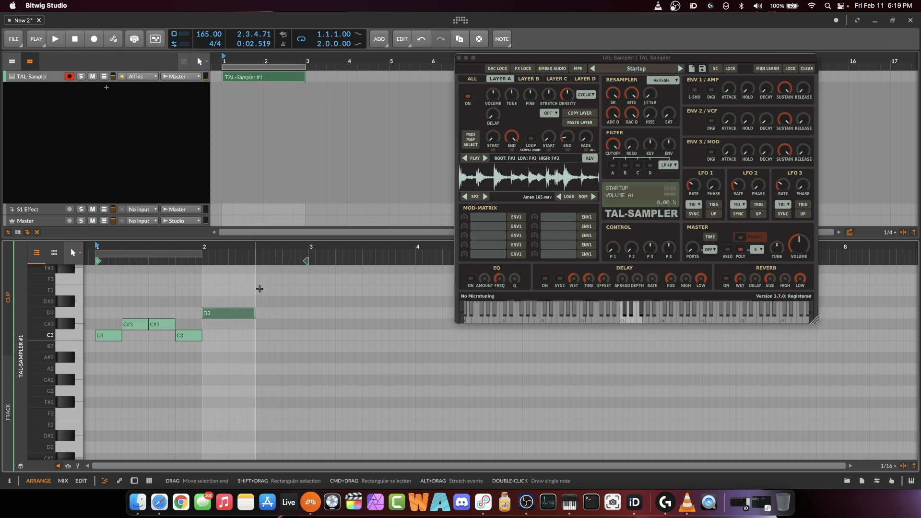
# - Finish bar 2 with a one-beat E3 note at 2.3 and a one-beat F3 note at 2.4
pyautogui.doubleClick(259, 291)
pyautogui.moveTo(307, 292); pyautogui.dragTo(282, 291)
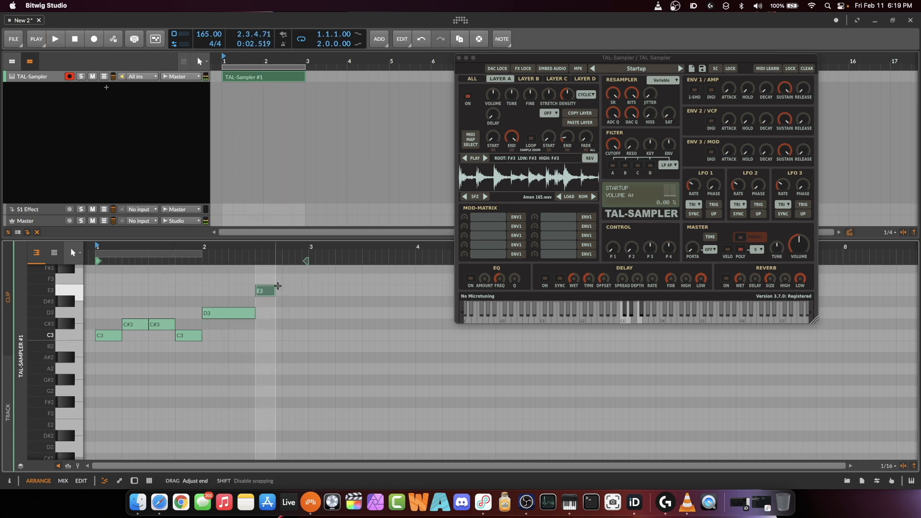
pyautogui.doubleClick(286, 278)
# - Play the pattern and extend the clip's loop to the start of bar 3
pyautogui.press('space')
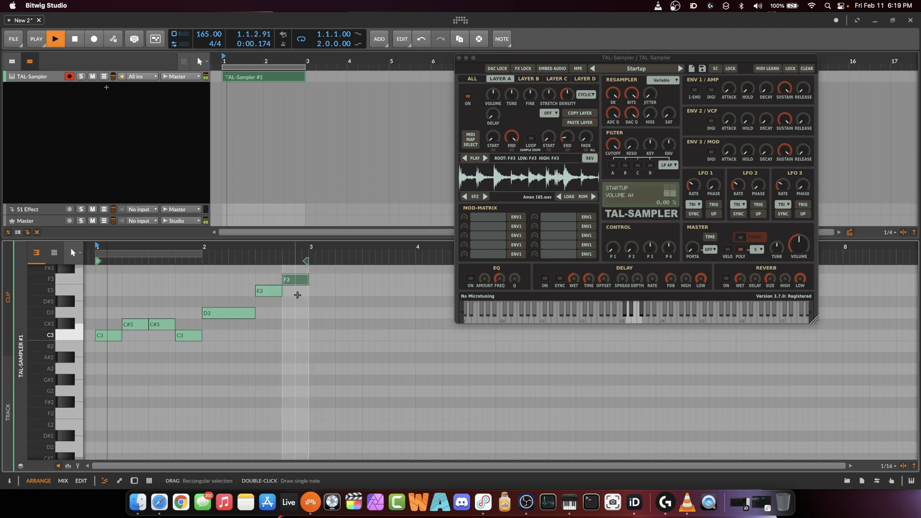
pyautogui.moveTo(202, 253); pyautogui.dragTo(267, 254)
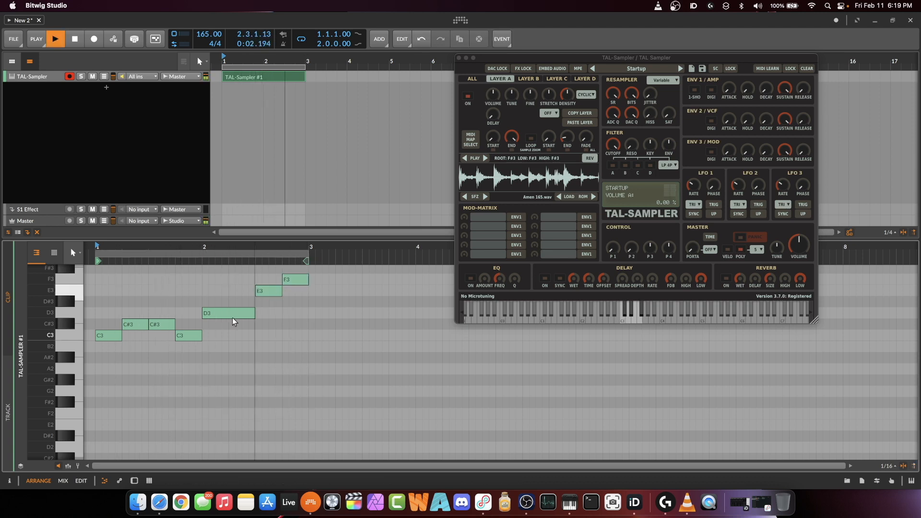
pyautogui.hscroll(-1, 235, 318)
pyautogui.hscroll(-1, 290, 319)
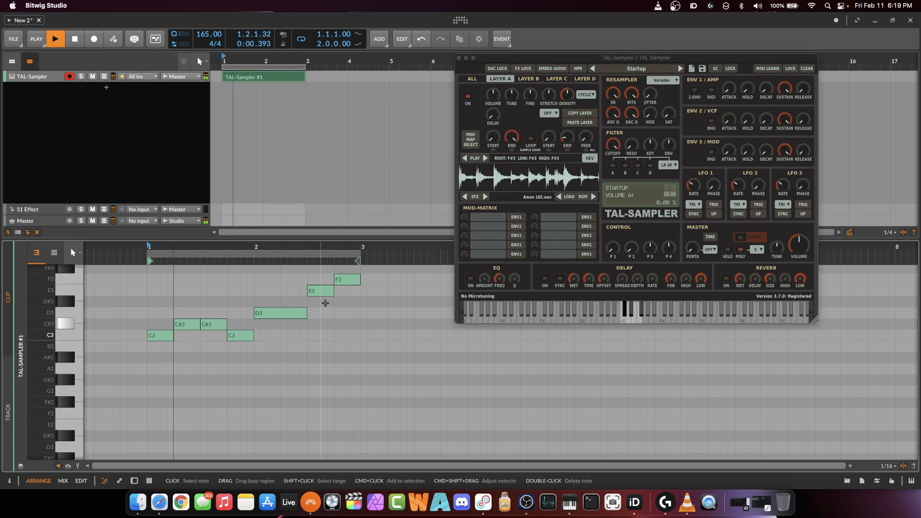
pyautogui.hscroll(-2, 275, 291)
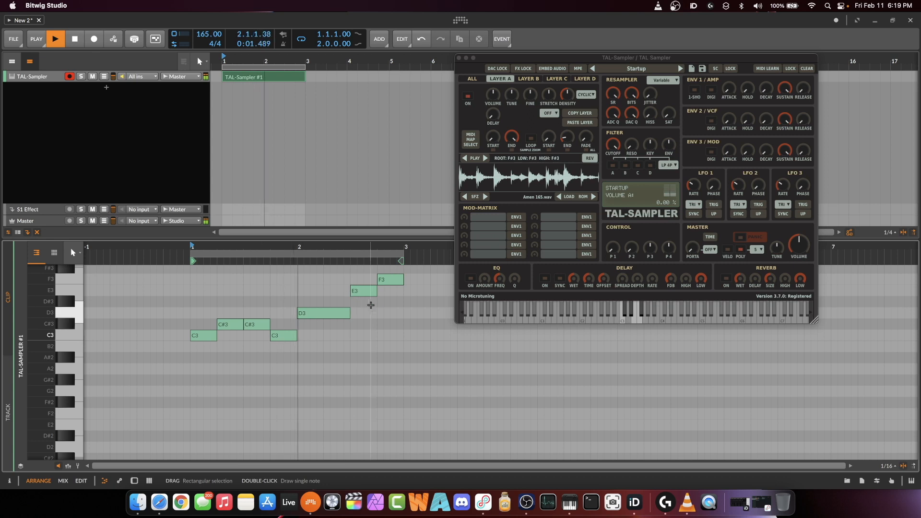
pyautogui.scroll(2, 365, 297)
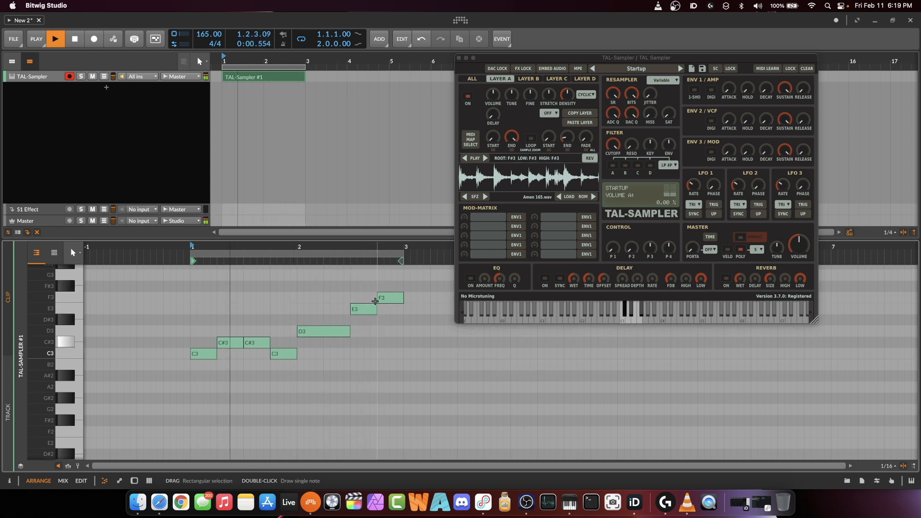
# - Show the TAL-Sampler track's automation lanes and enlarge the plugin window, keeping it clear of the clip
pyautogui.click(104, 76)
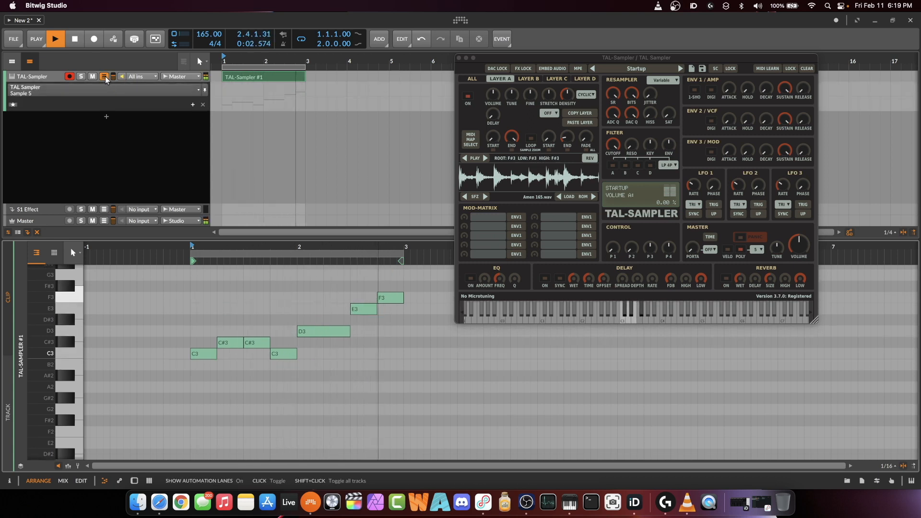
pyautogui.press('space')
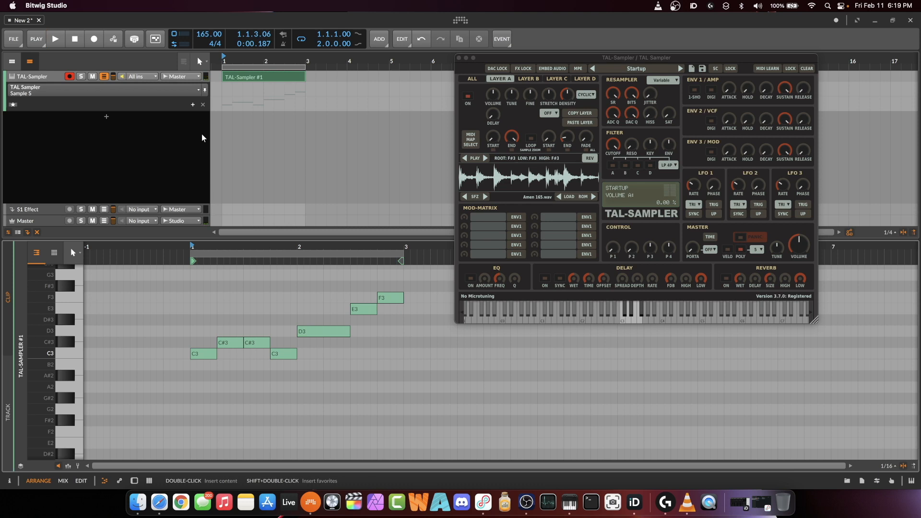
pyautogui.moveTo(642, 57); pyautogui.dragTo(645, 100)
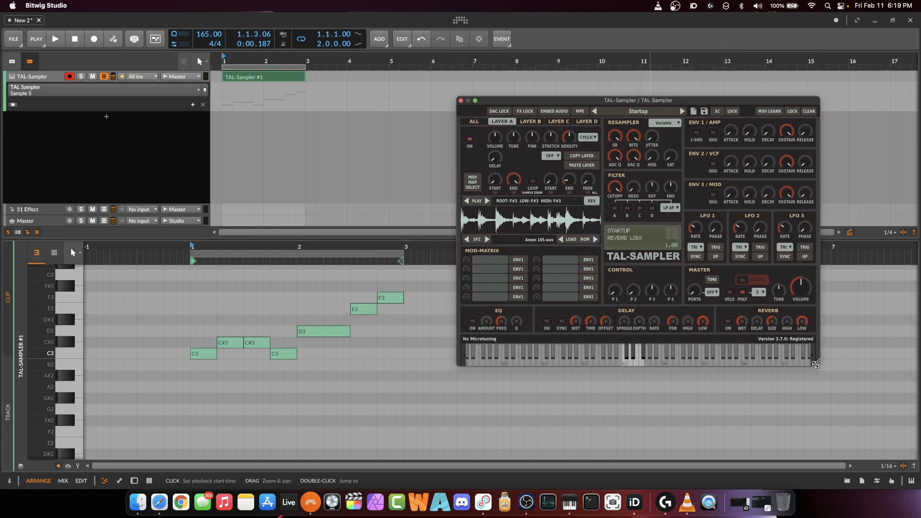
pyautogui.moveTo(816, 363); pyautogui.dragTo(895, 420)
pyautogui.moveTo(691, 101); pyautogui.dragTo(649, 89)
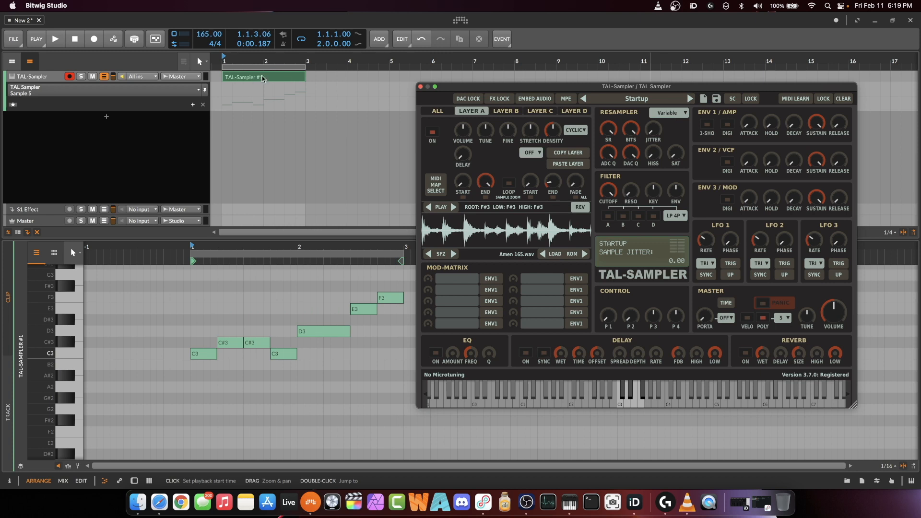
# - Set the resampler mode to S 1000 and play the pattern from bar 1
pyautogui.click(668, 112)
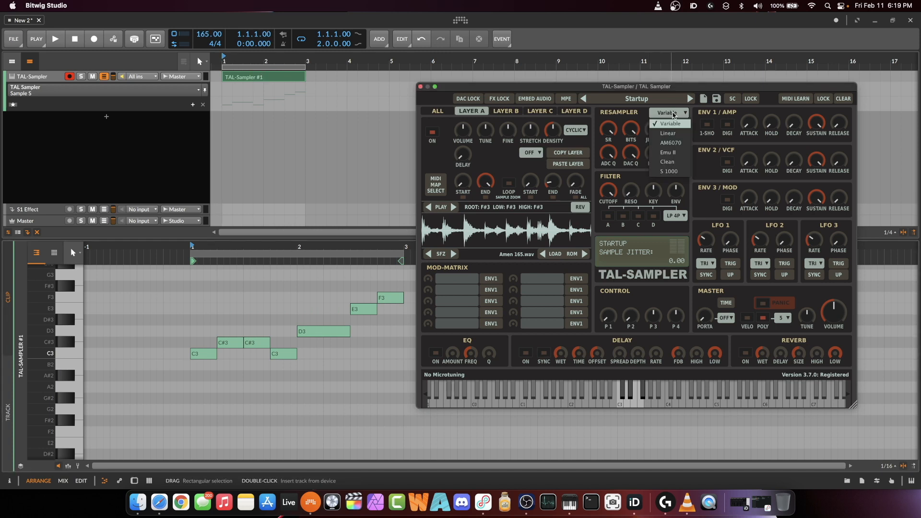
pyautogui.click(674, 172)
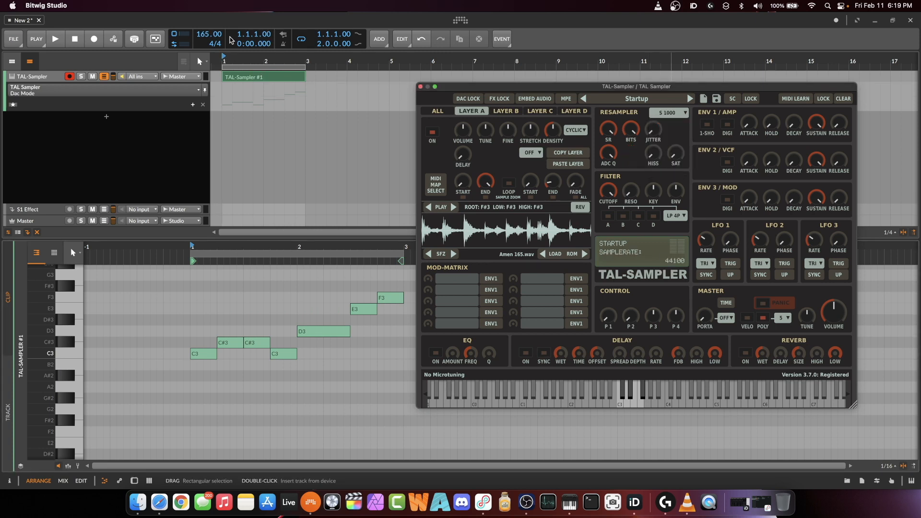
pyautogui.click(223, 59)
pyautogui.press('space')
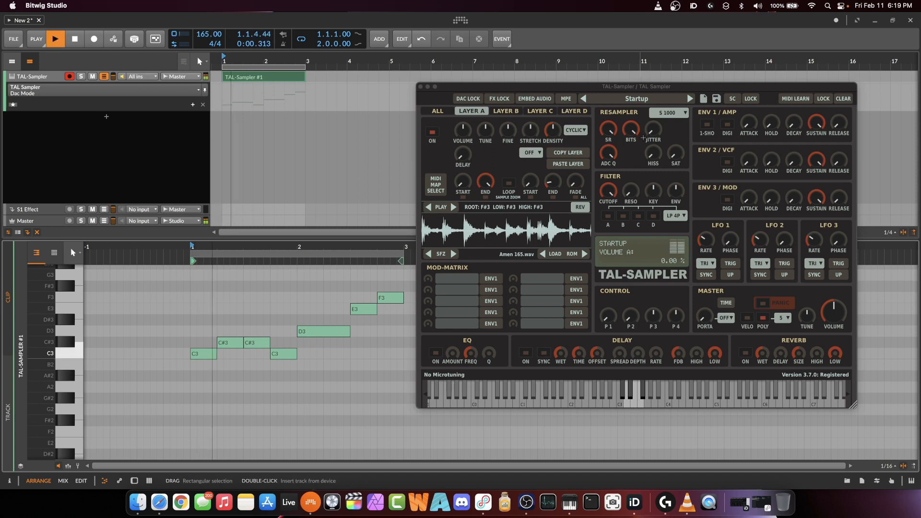
# - Stop playback and insert a Spectrum analyser after TAL-Sampler in the track's device chain
pyautogui.doubleClick(48, 76)
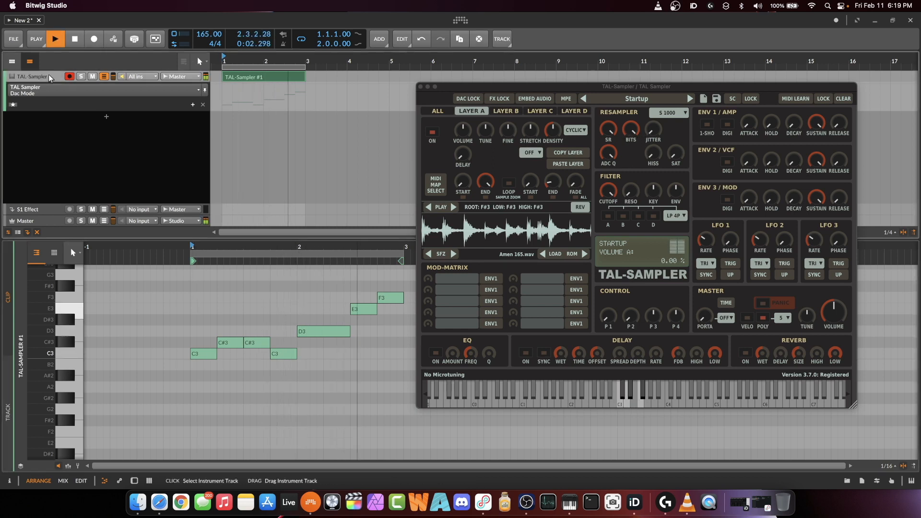
pyautogui.press('space')
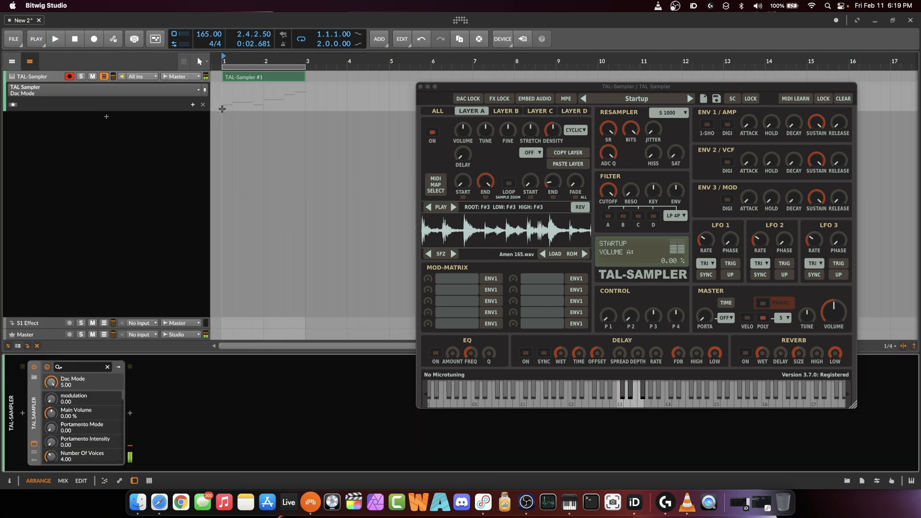
pyautogui.doubleClick(128, 413)
pyautogui.write('sp')
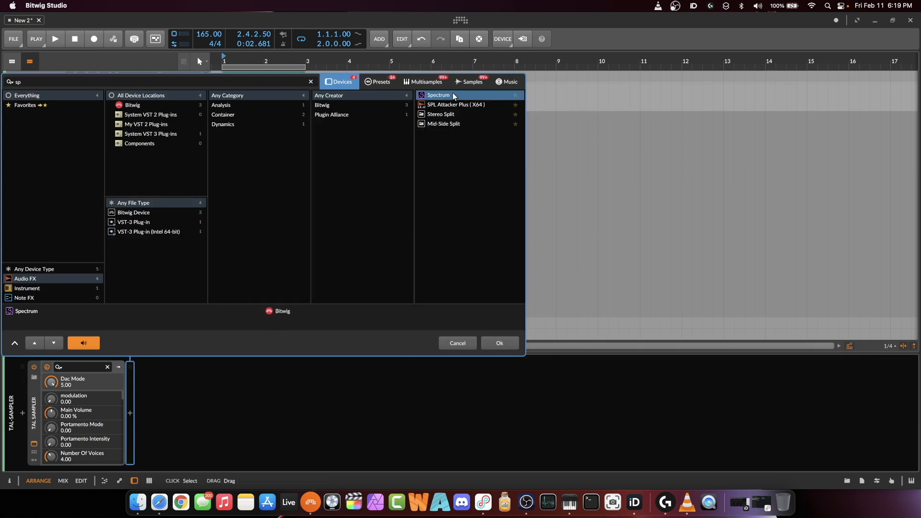
pyautogui.doubleClick(453, 96)
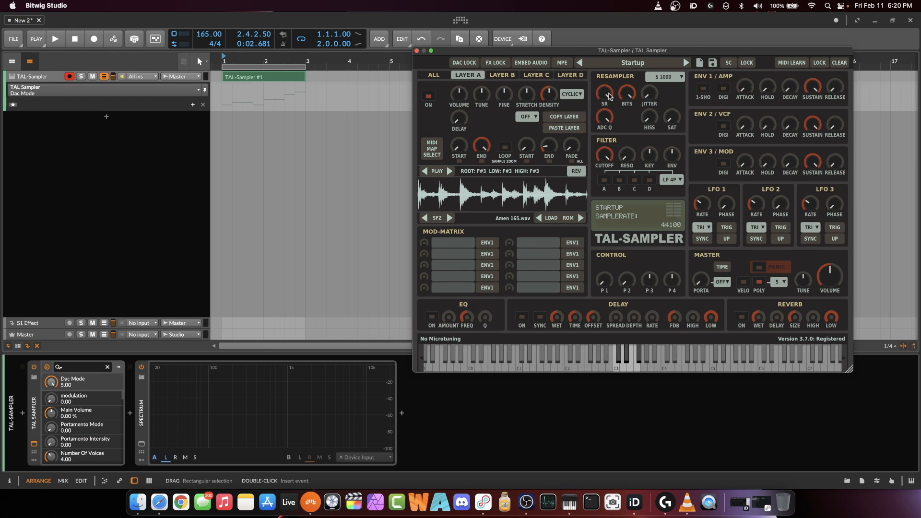
# - Lower the resampler's sample rate to 22947 while the pattern plays, and stop playback
pyautogui.press('space')
pyautogui.moveTo(609, 96); pyautogui.dragTo(601, 143)
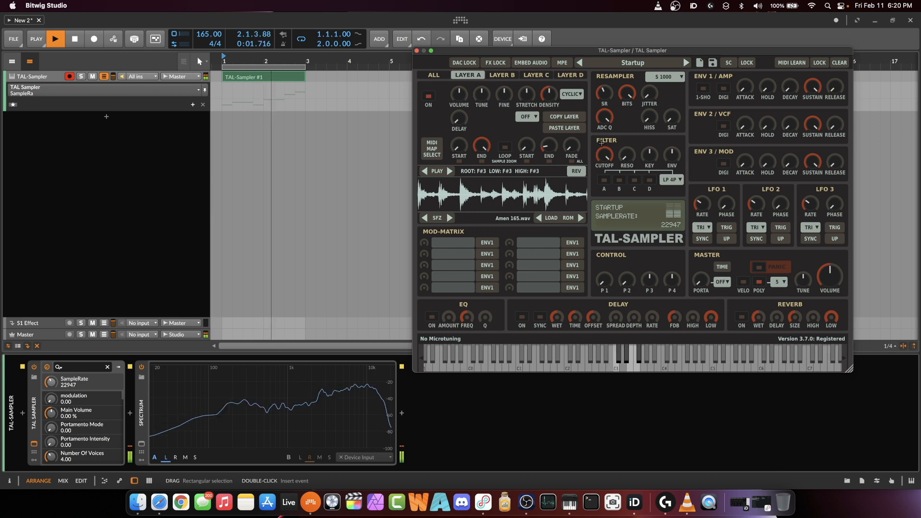
pyautogui.press('space')
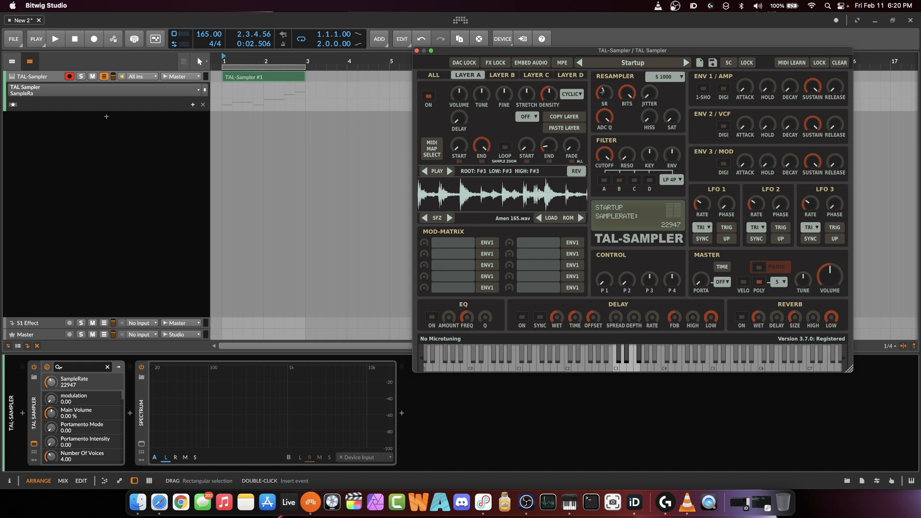
# - Reduce the resampler's bits slightly, add some hiss and saturation, and play the pattern
pyautogui.moveTo(631, 92); pyautogui.dragTo(647, 111)
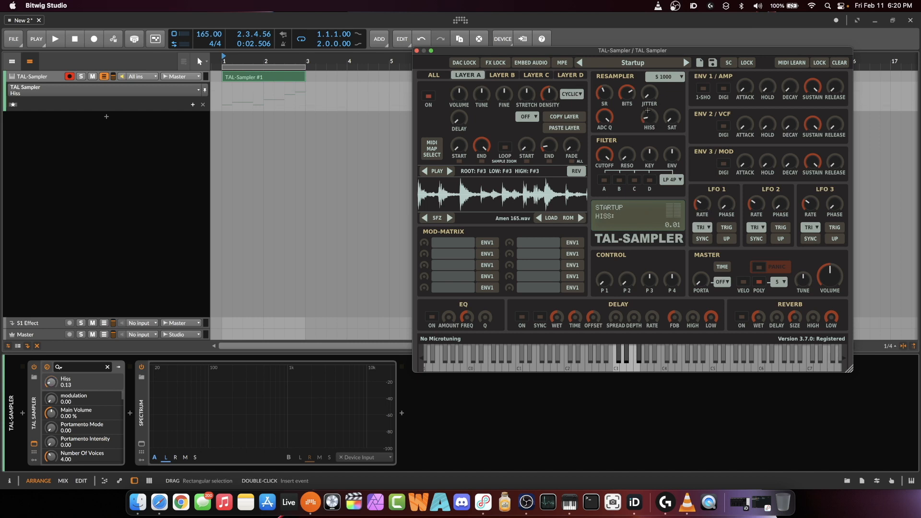
pyautogui.click(673, 119)
pyautogui.press('space')
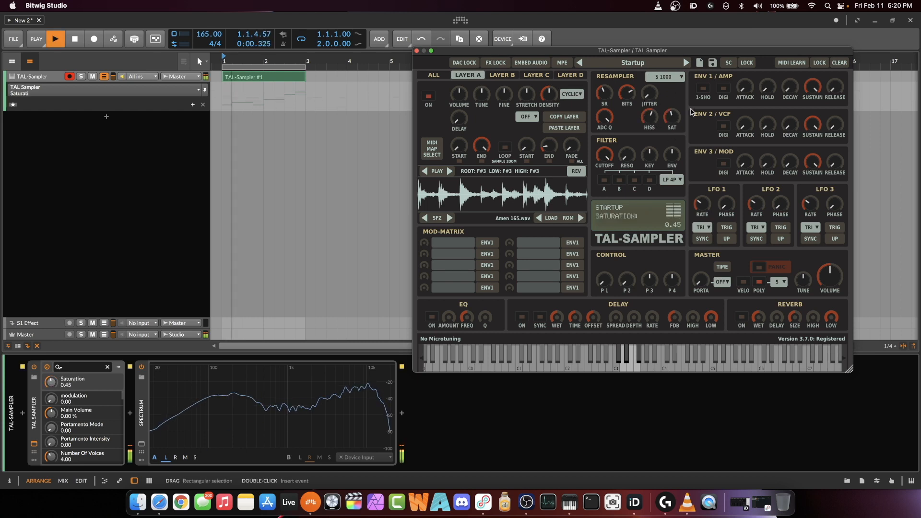
# - Set the sample jitter to 0.30 and the saturation to 0.75 during playback, and stop the pattern
pyautogui.moveTo(677, 122); pyautogui.dragTo(648, 146)
pyautogui.moveTo(648, 93); pyautogui.dragTo(661, 27)
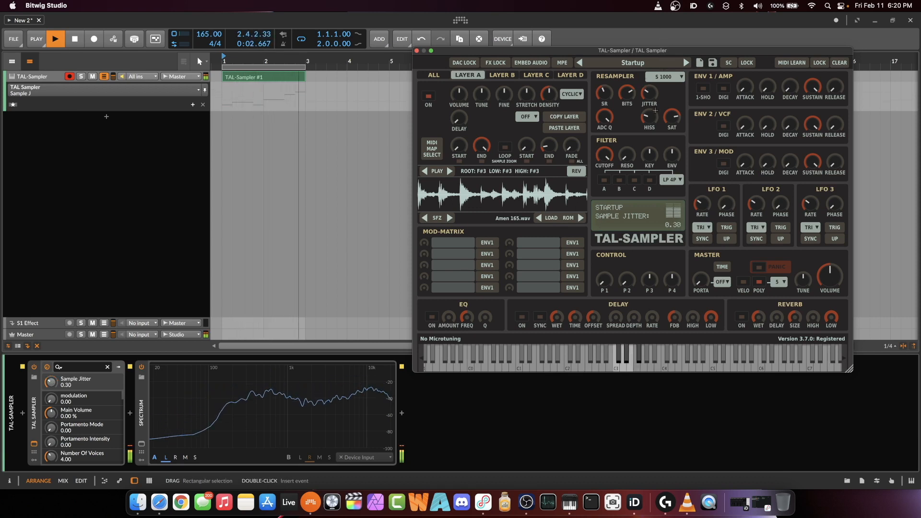
pyautogui.moveTo(676, 109)
pyautogui.mouseDown()
pyautogui.moveTo(674, 166)
pyautogui.moveTo(674, 124)
pyautogui.mouseUp()
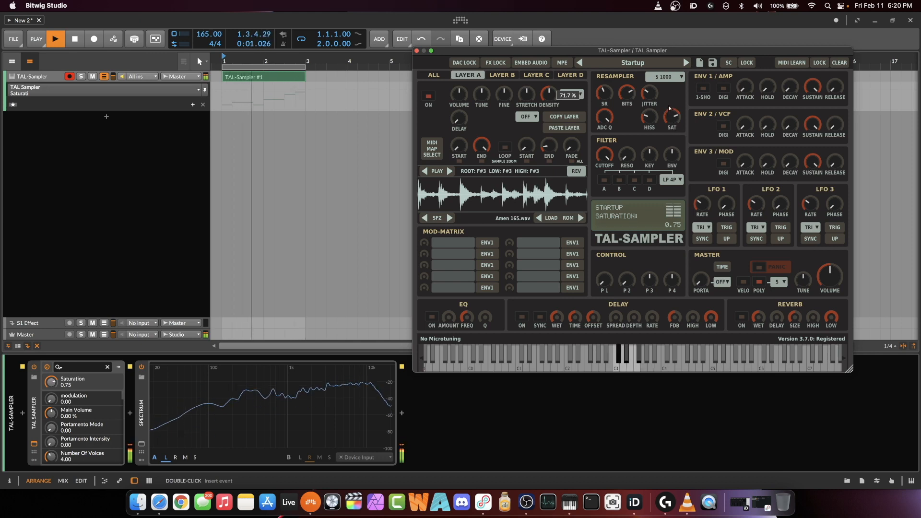
pyautogui.press('space')
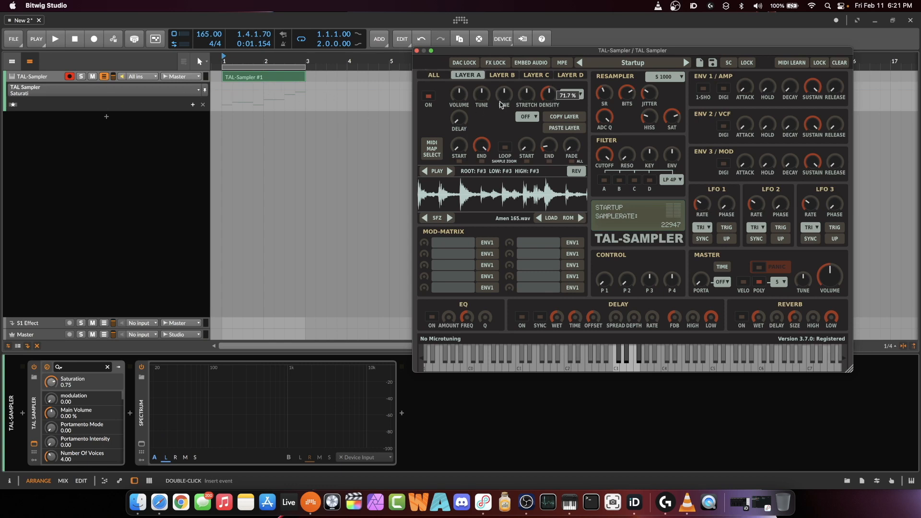
# - Add a separate automation lane for layer A's Tune parameter under the TAL-Sampler track
pyautogui.click(484, 97)
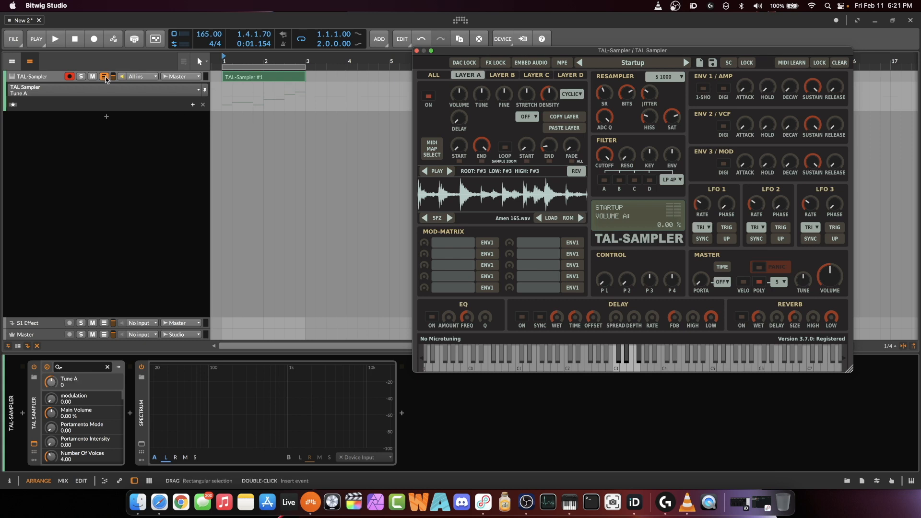
pyautogui.click(193, 104)
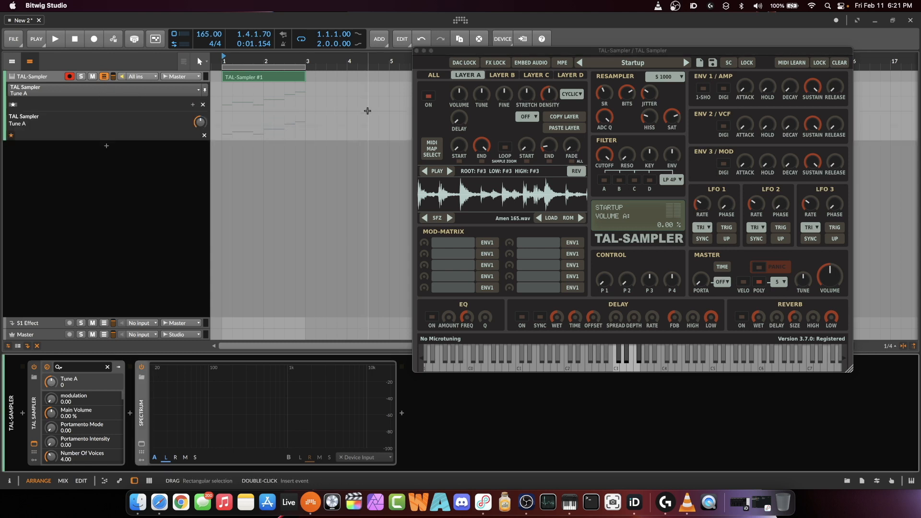
# - Draw a raised Tune A automation step of about 77% from bar 2 to bar 3 and play it
pyautogui.scroll(4, 318, 115)
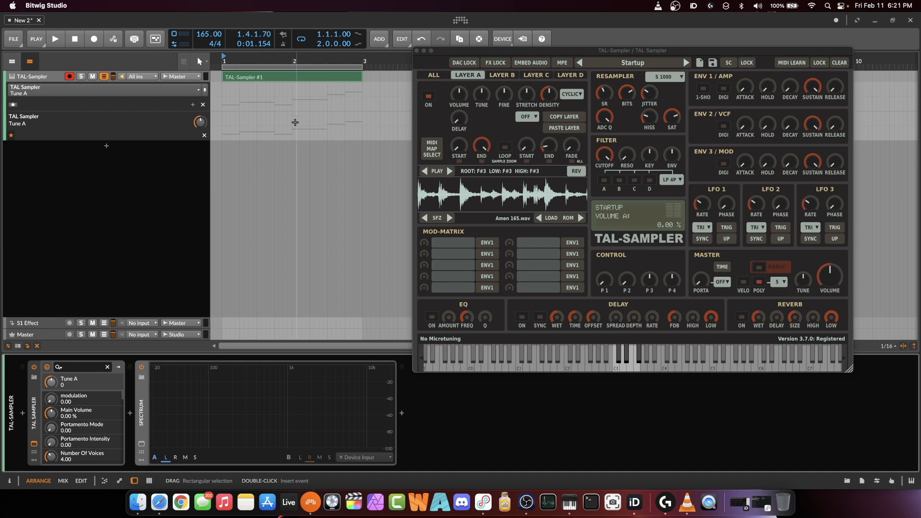
pyautogui.click(293, 126)
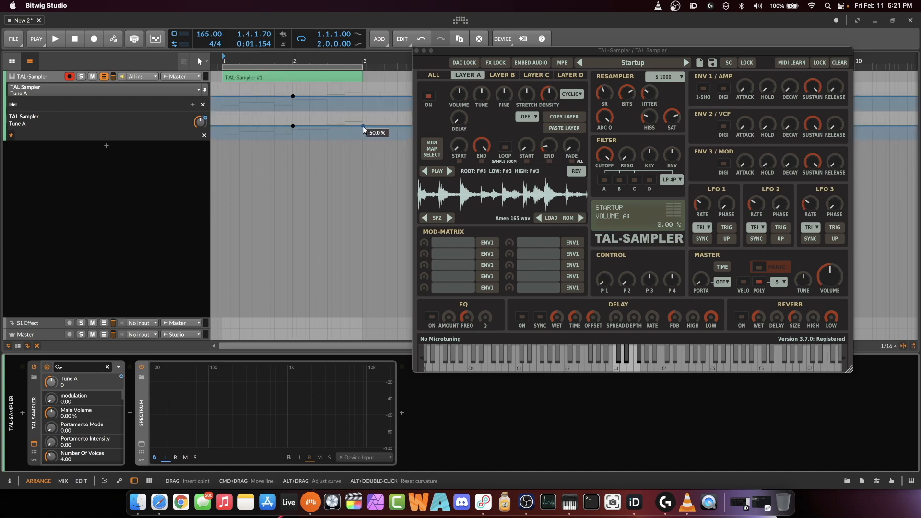
pyautogui.click(363, 125)
pyautogui.moveTo(292, 126); pyautogui.dragTo(293, 119)
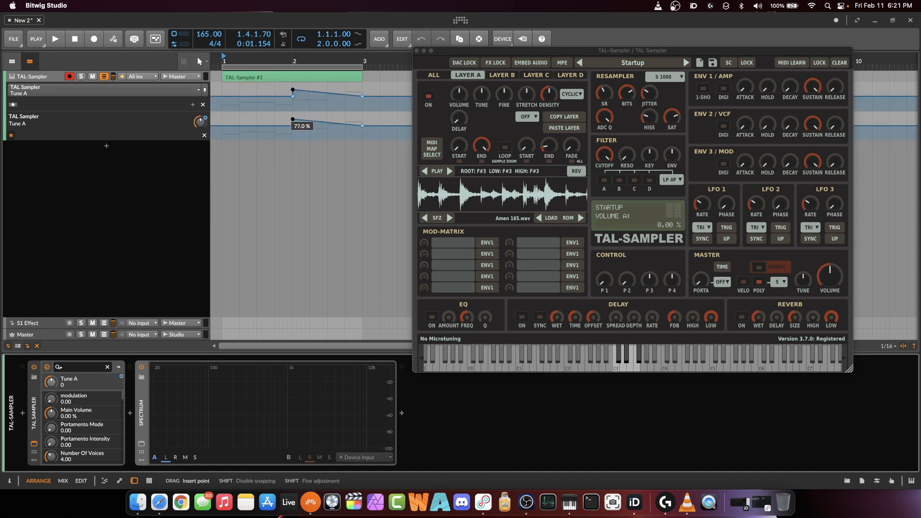
pyautogui.moveTo(362, 125); pyautogui.dragTo(362, 118)
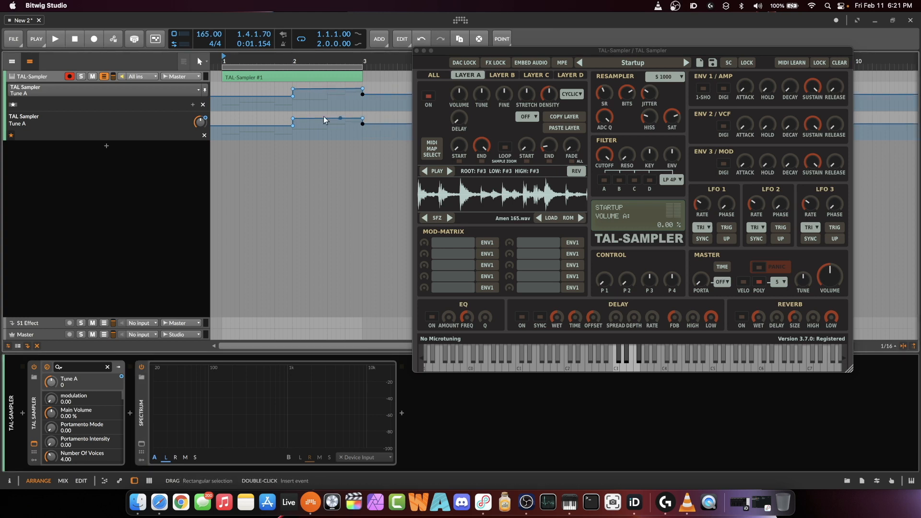
pyautogui.press('space')
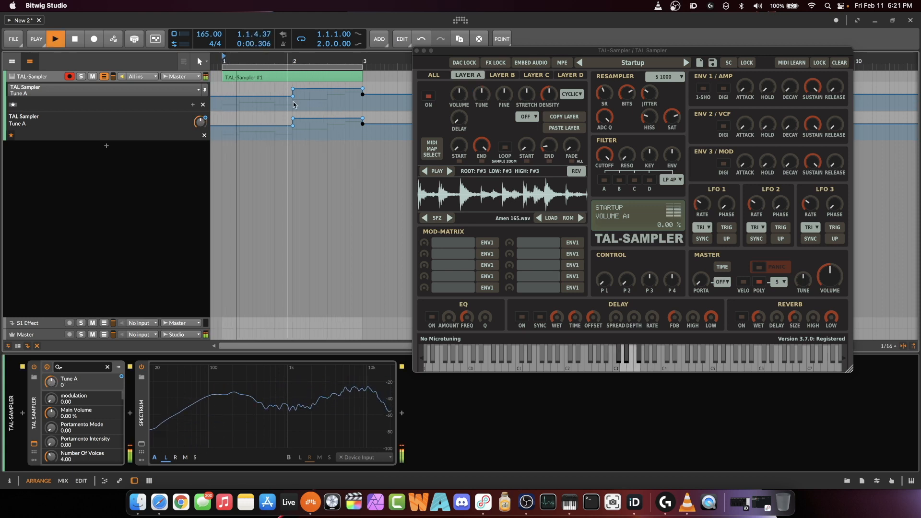
pyautogui.press('space')
# - Reshape the Tune A automation into a rising ramp from 50% at bar 2 to about 81% at bar 3, and play it
pyautogui.moveTo(292, 118); pyautogui.dragTo(292, 126)
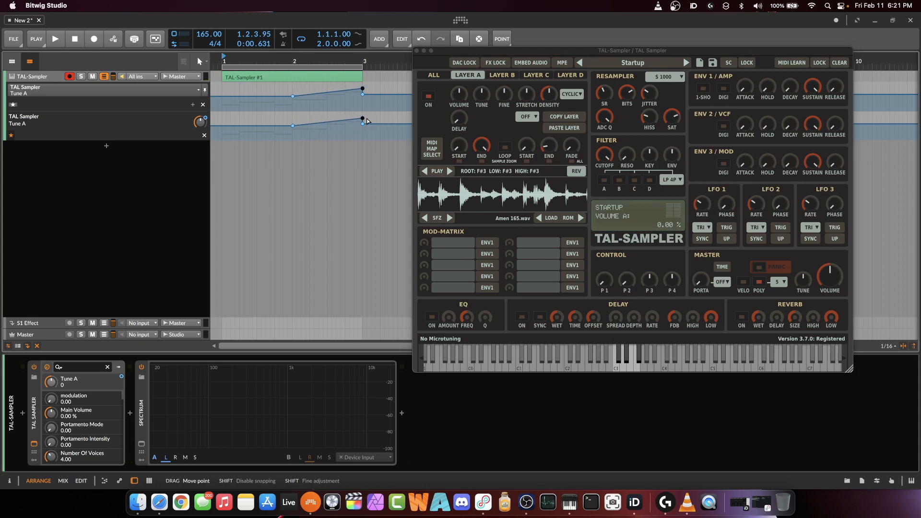
pyautogui.press('space')
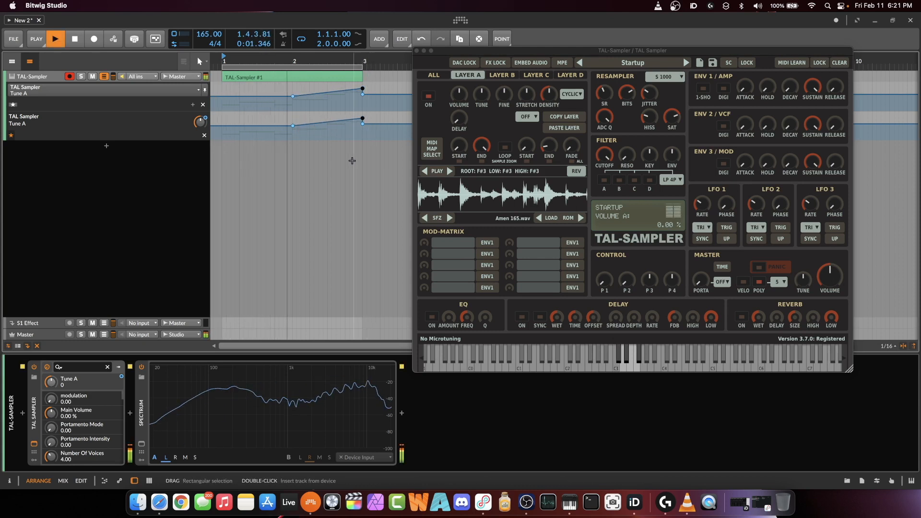
pyautogui.press('space')
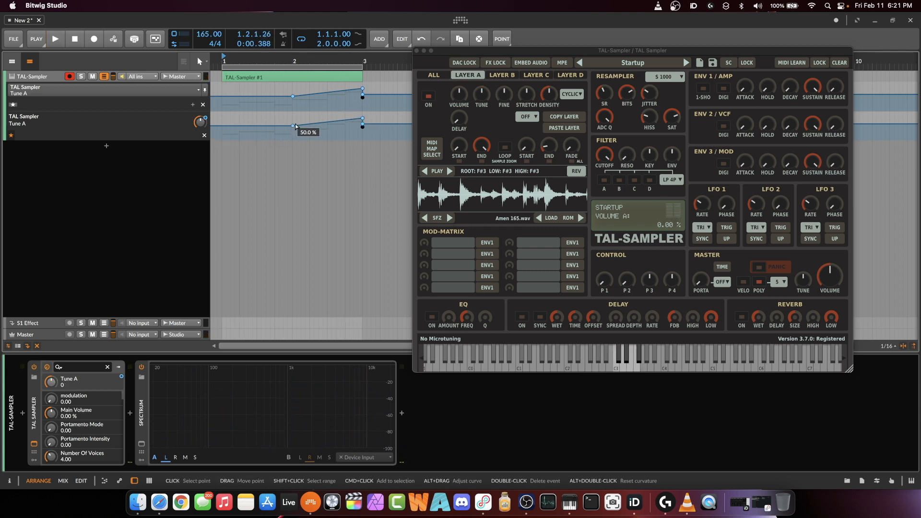
# - Pull the Tune A automation between bars 2 and 3 below 50%, rising slightly towards bar 3, and play it
pyautogui.click(362, 119)
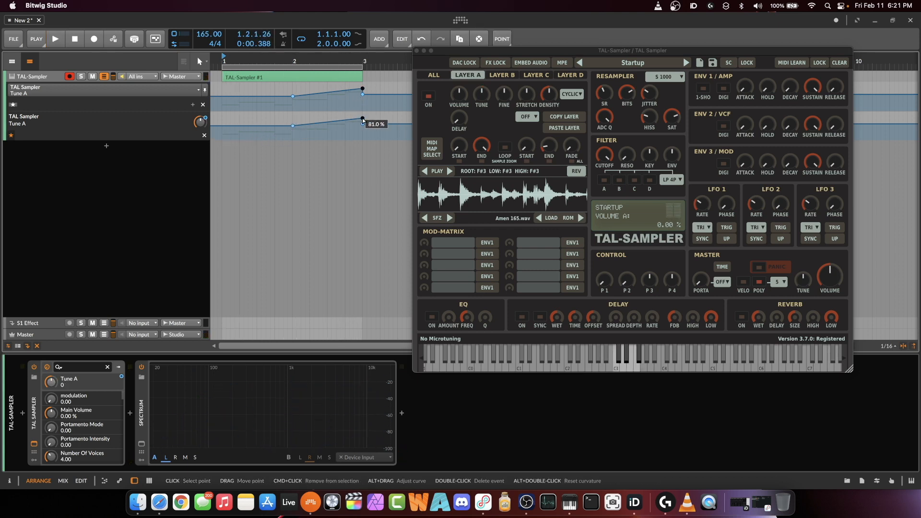
pyautogui.moveTo(363, 120)
pyautogui.mouseDown()
pyautogui.moveTo(279, 134)
pyautogui.moveTo(368, 127)
pyautogui.mouseUp()
pyautogui.press('space')
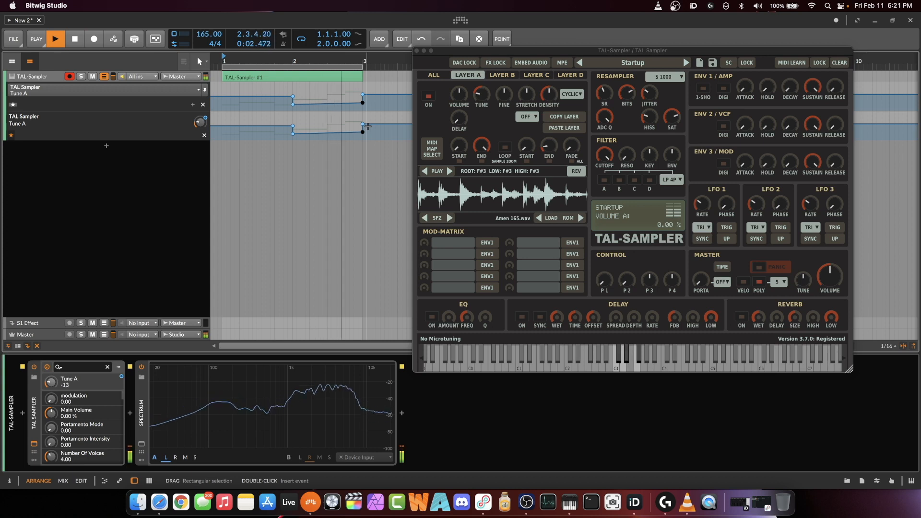
pyautogui.press('space')
# - Raise the Tune A automation above 50% and confine the step to the last beat of bar 2, then play it
pyautogui.moveTo(292, 134); pyautogui.dragTo(293, 121)
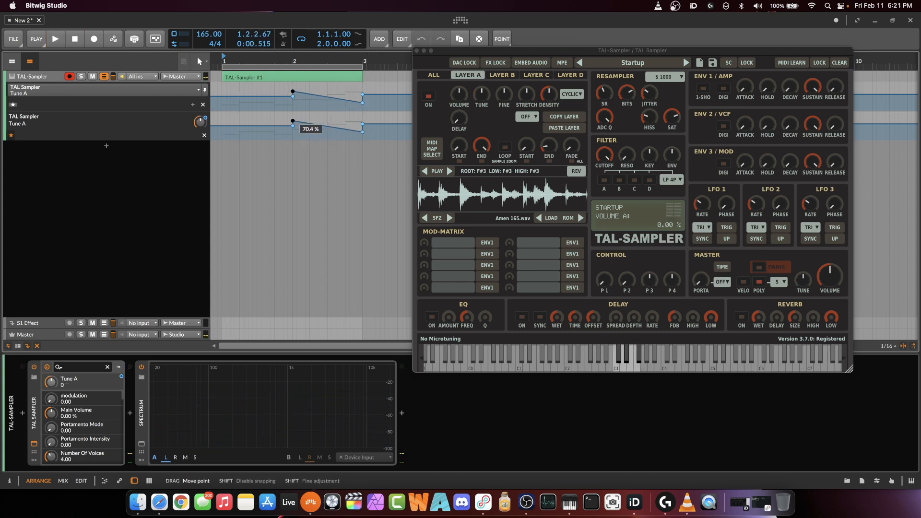
pyautogui.moveTo(362, 131); pyautogui.dragTo(362, 115)
pyautogui.moveTo(292, 118); pyautogui.dragTo(344, 126)
pyautogui.press('space')
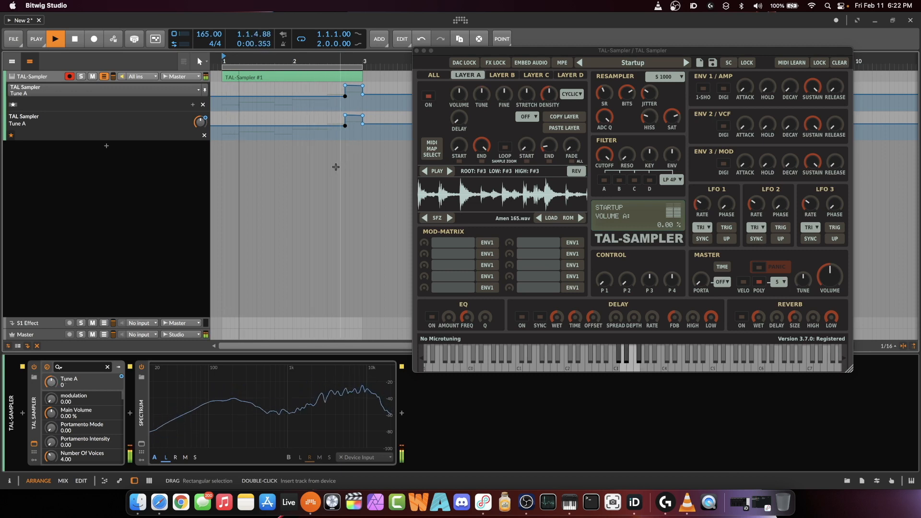
# - Stop playback and delete all Tune A automation points
pyautogui.moveTo(345, 126); pyautogui.dragTo(322, 145)
pyautogui.press('space')
pyautogui.press('Delete')
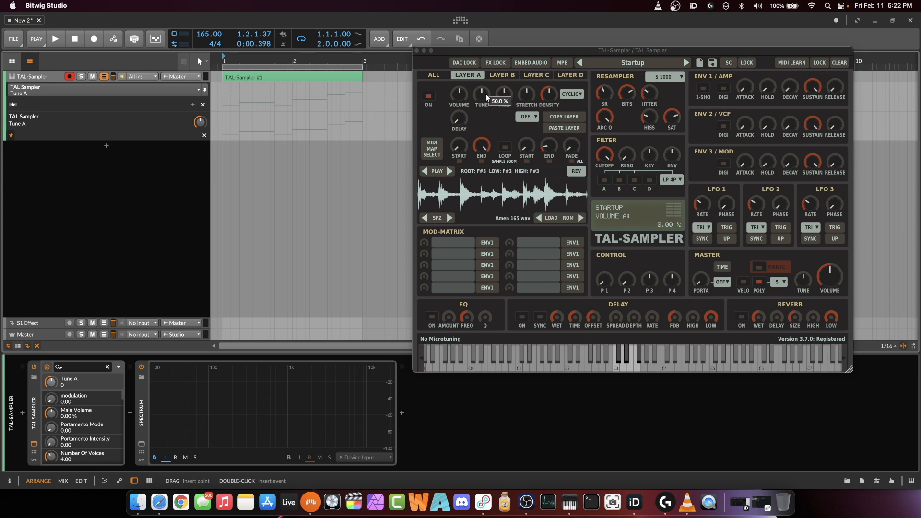
# - Try out layer A's Tune control while the pattern plays, restoring it to 0, and stop playback
pyautogui.press('space')
pyautogui.moveTo(482, 97)
pyautogui.mouseDown()
pyautogui.moveTo(482, 82)
pyautogui.moveTo(484, 113)
pyautogui.moveTo(486, 75)
pyautogui.moveTo(488, 106)
pyautogui.moveTo(488, 97)
pyautogui.mouseUp()
pyautogui.press('space')
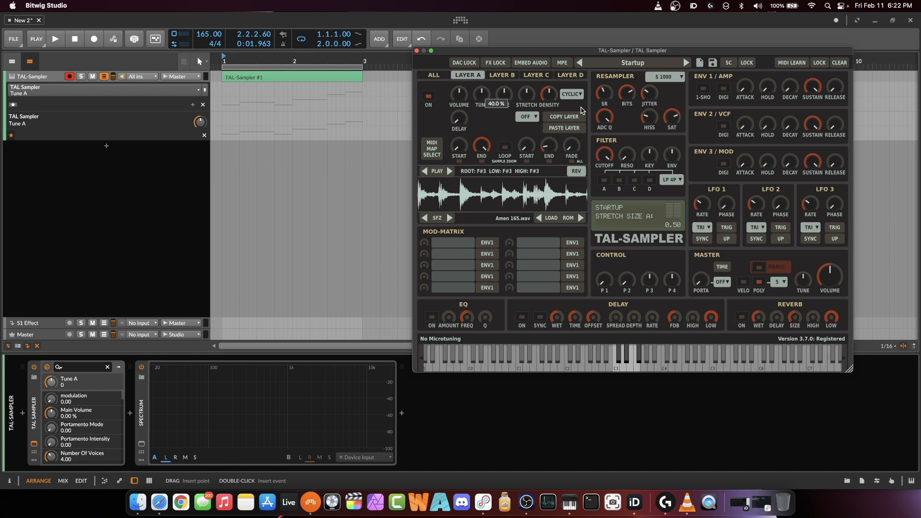
# - Shift the plugin window down and examine the Amen 165 key mappings in the sample editor before returning to the main page
pyautogui.moveTo(541, 52); pyautogui.dragTo(535, 70)
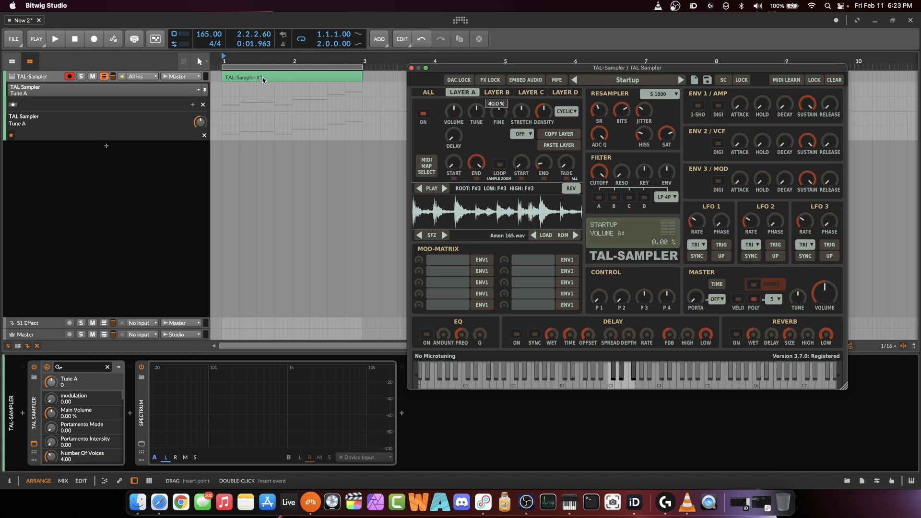
pyautogui.click(512, 212)
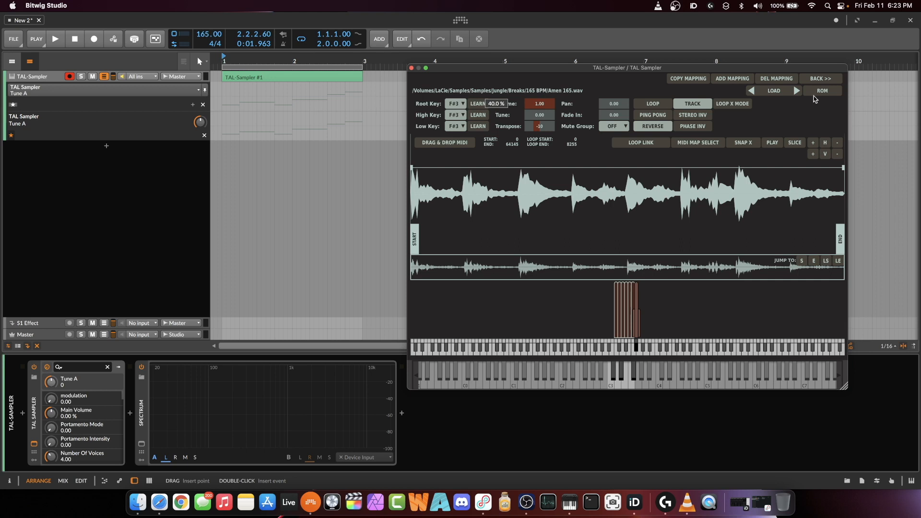
pyautogui.click(819, 79)
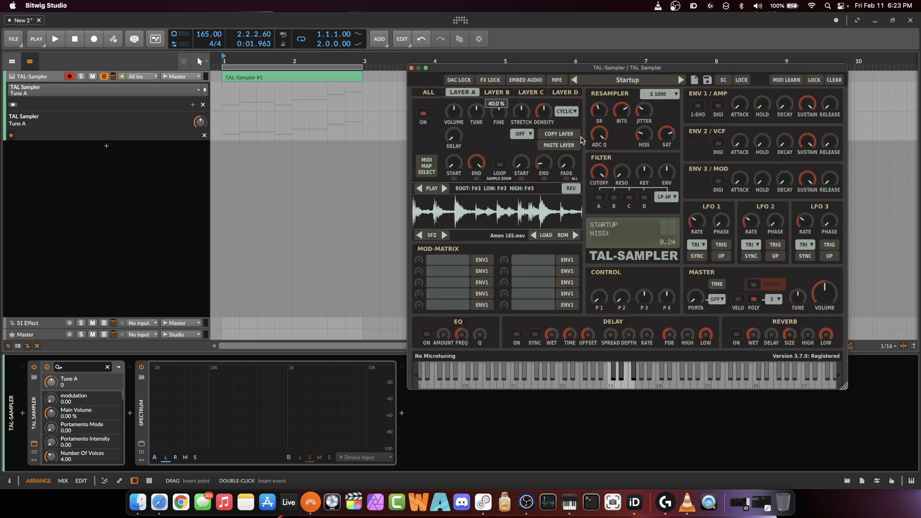